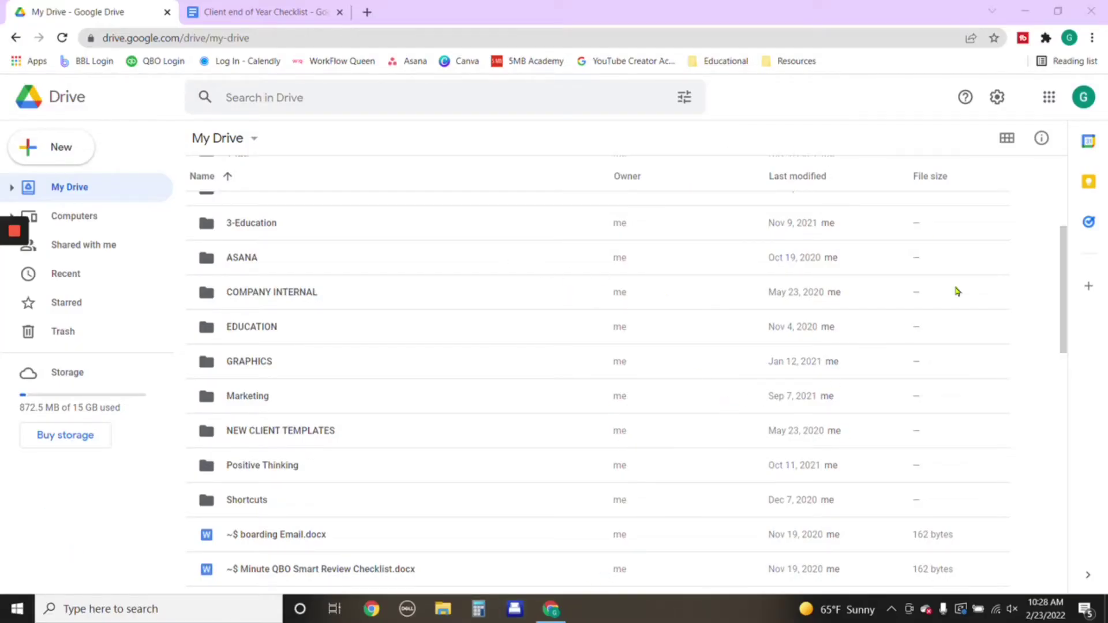
Go to Google Drive and open the Marketing folder.
left_click(1048, 98)
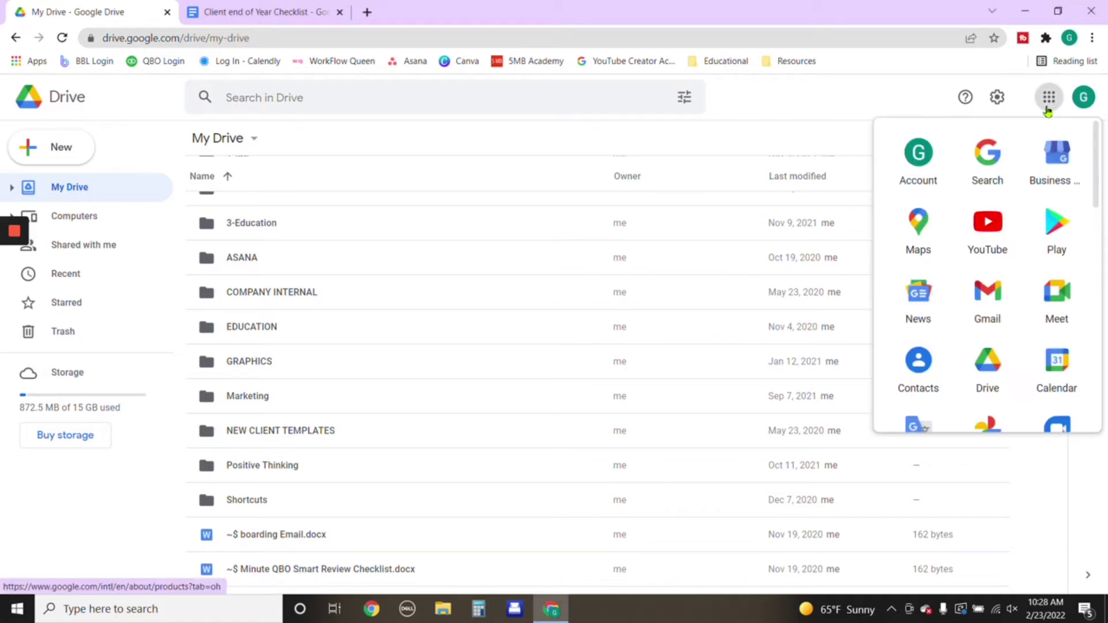
left_click(992, 381)
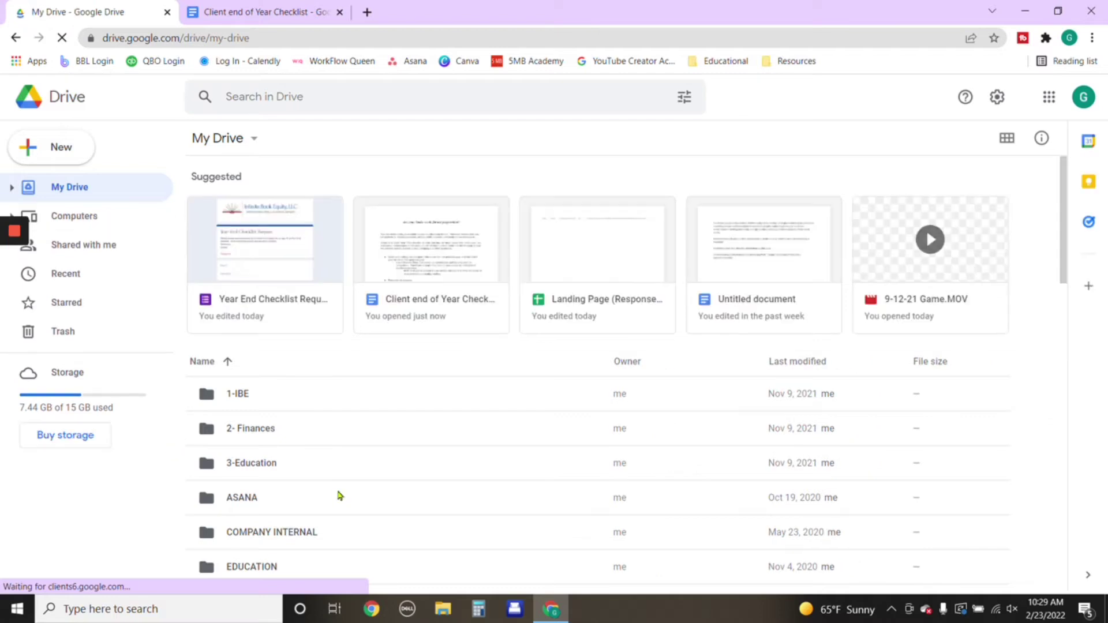
scroll(334, 493, "down", 4)
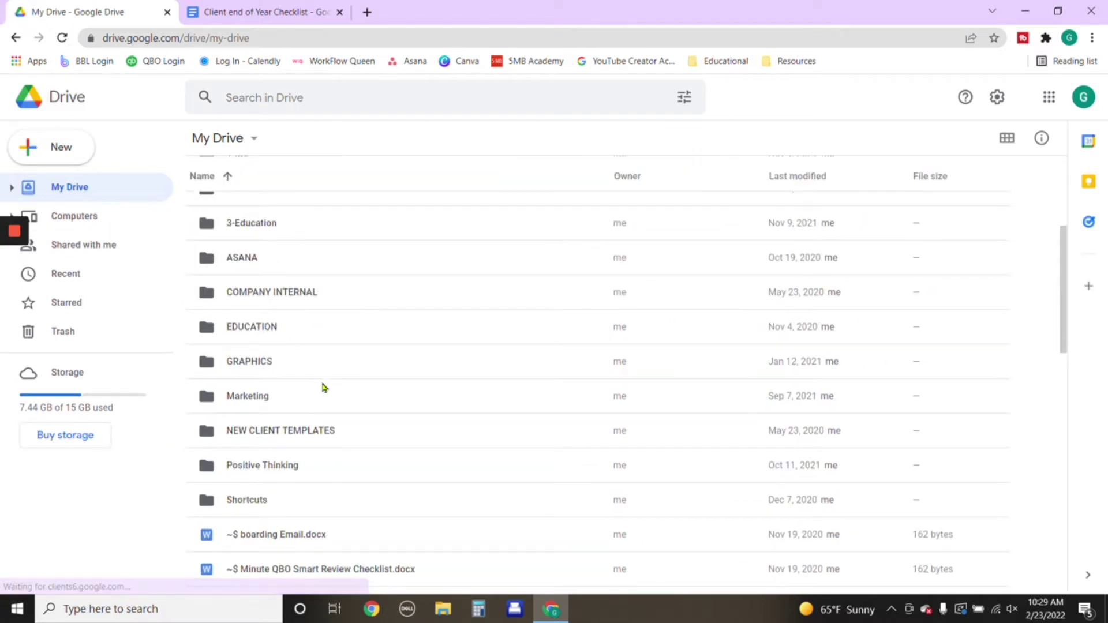
double_click(262, 399)
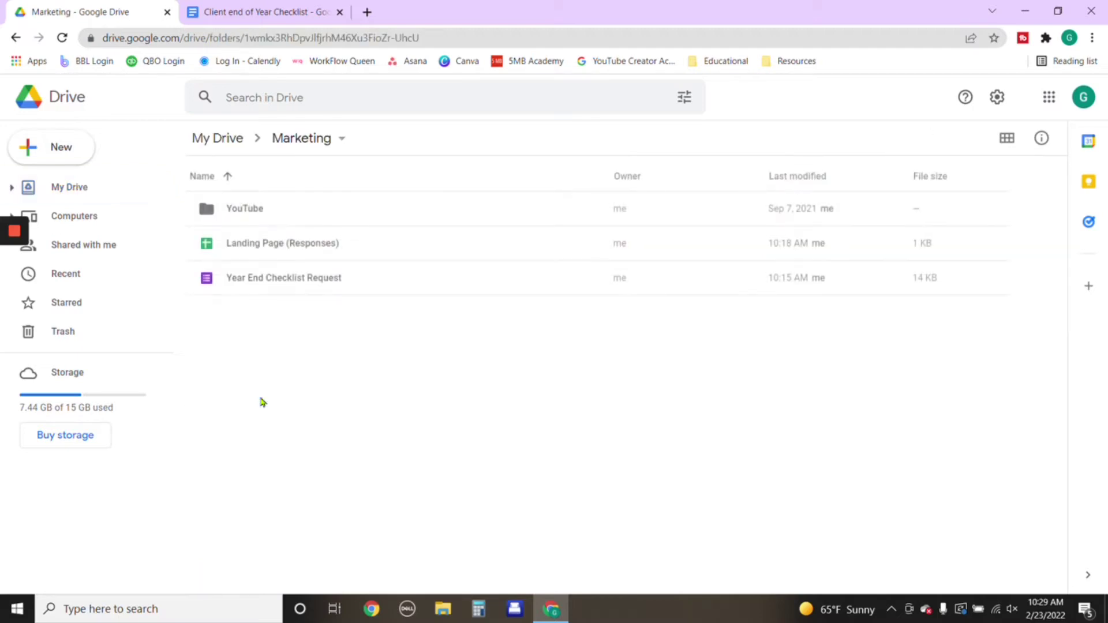
Create a new Google Form from a template in the Marketing folder.
left_click(61, 148)
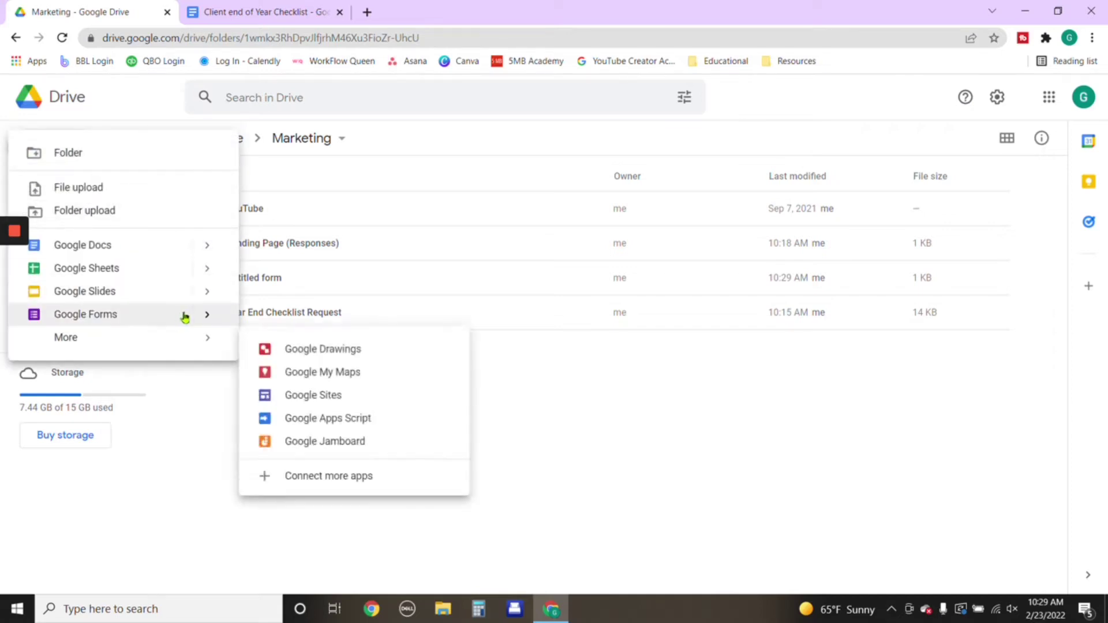
mouse_move(205, 317)
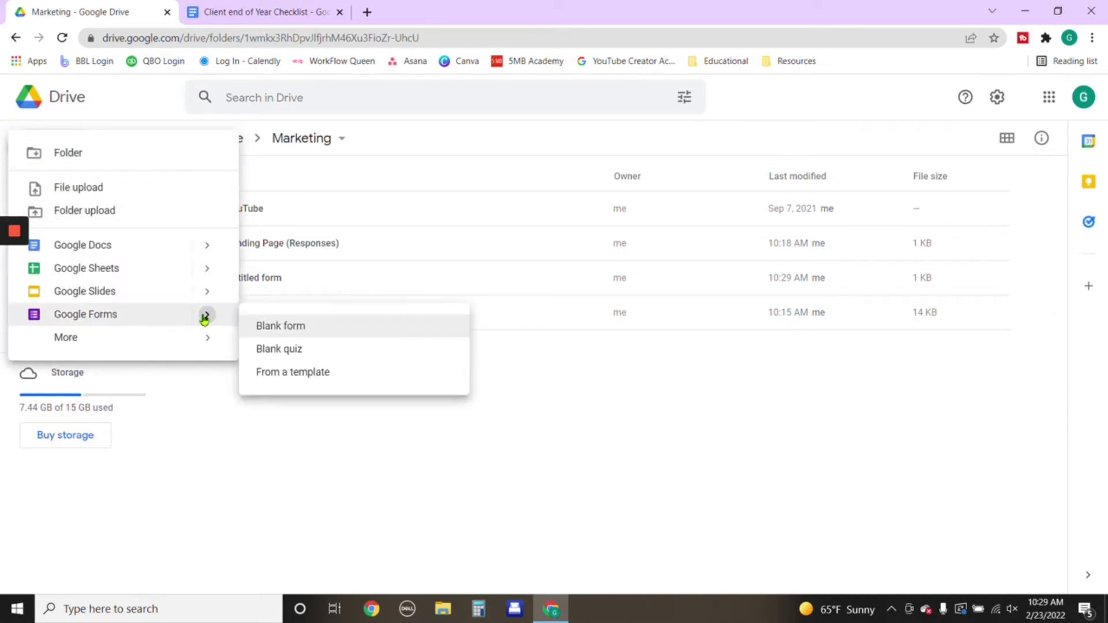
left_click(276, 374)
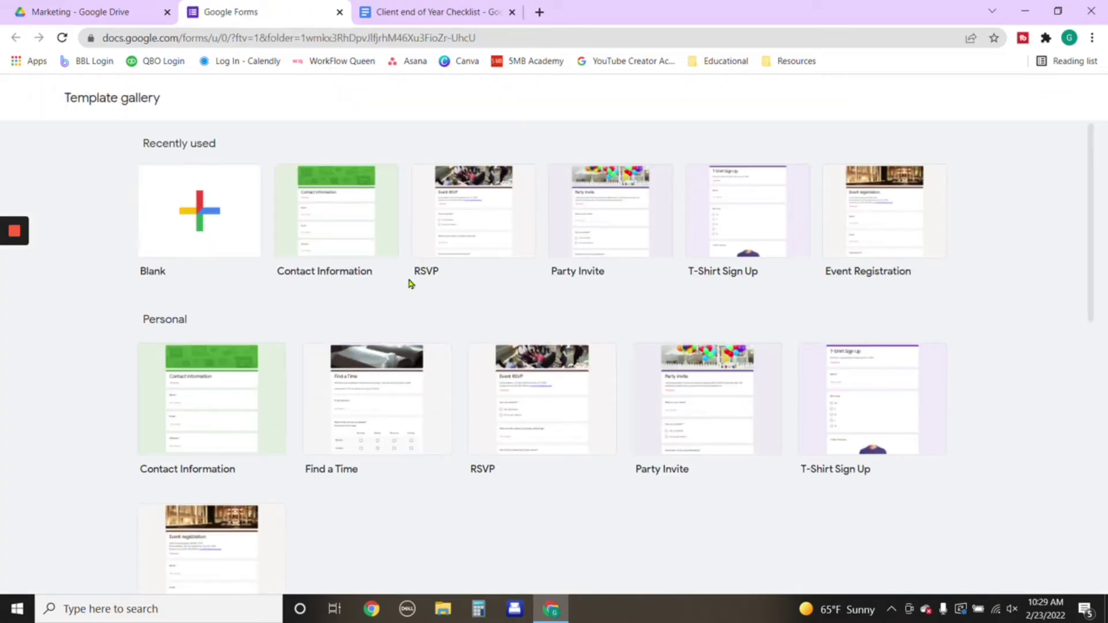
Pick the Contact Information template from the template gallery.
left_click(194, 239)
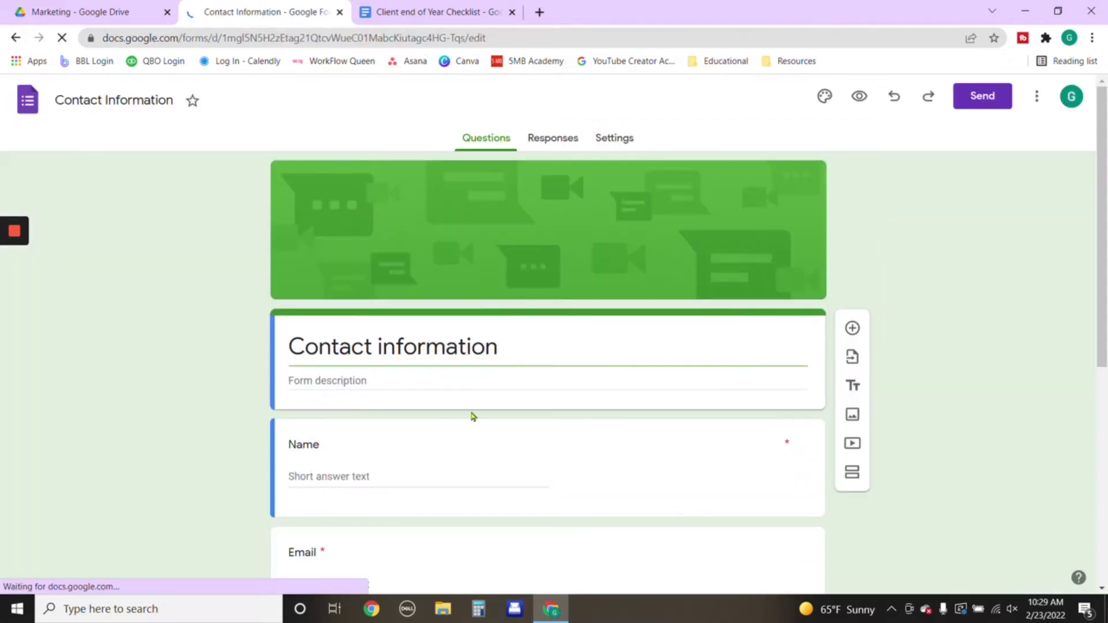
Change the form file name to 'Email List Template'.
scroll(667, 302, "down", 2)
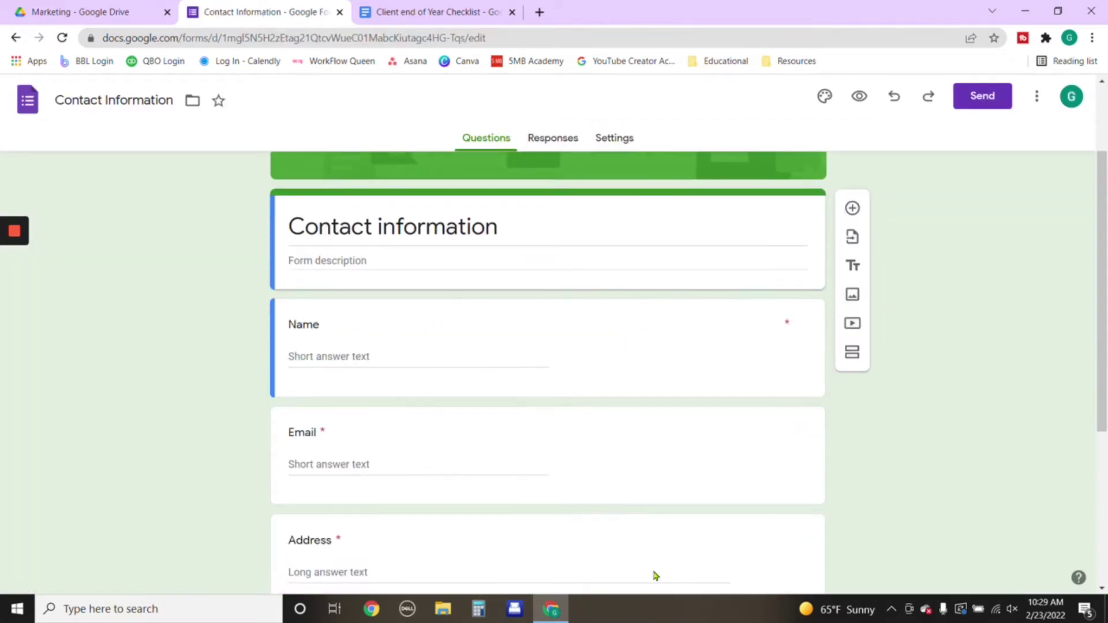
scroll(453, 470, "up", 2)
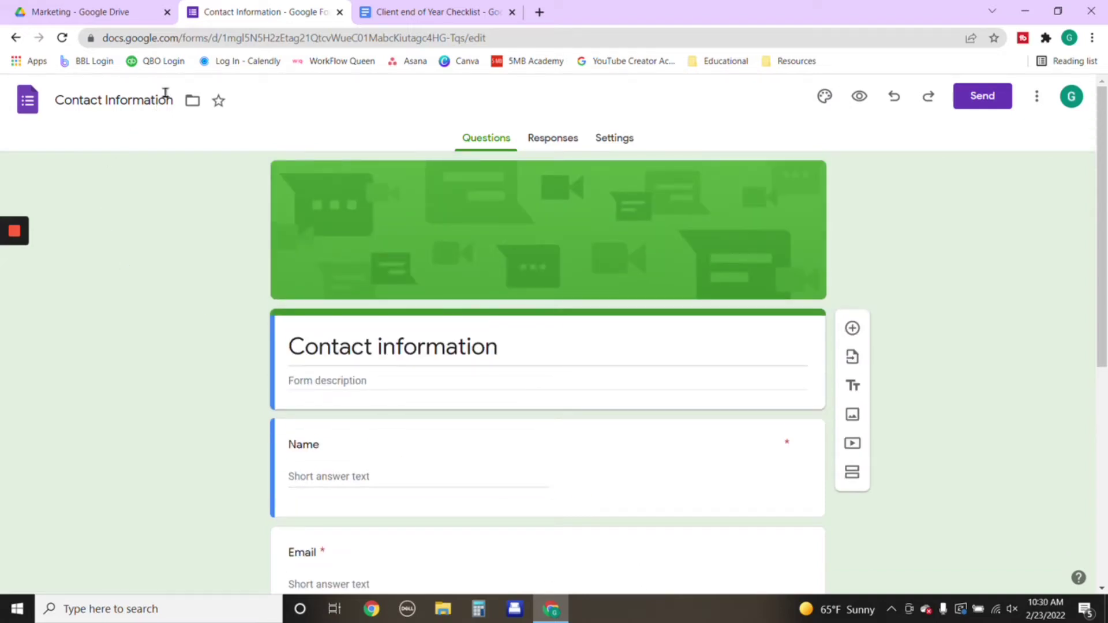
left_click_drag(173, 104, 55, 103)
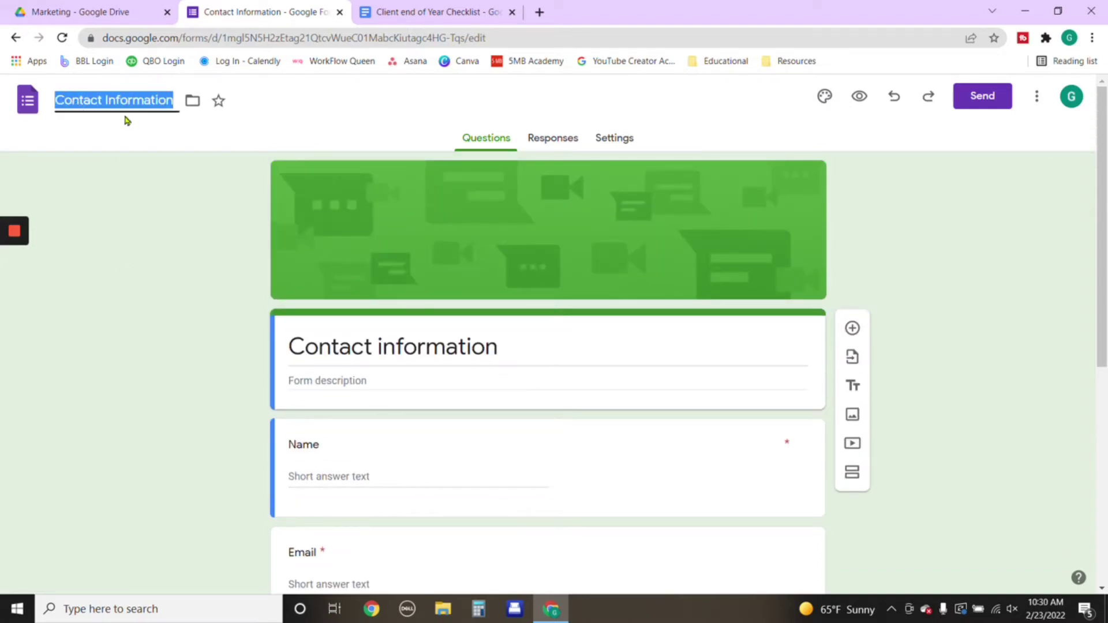
type("Email")
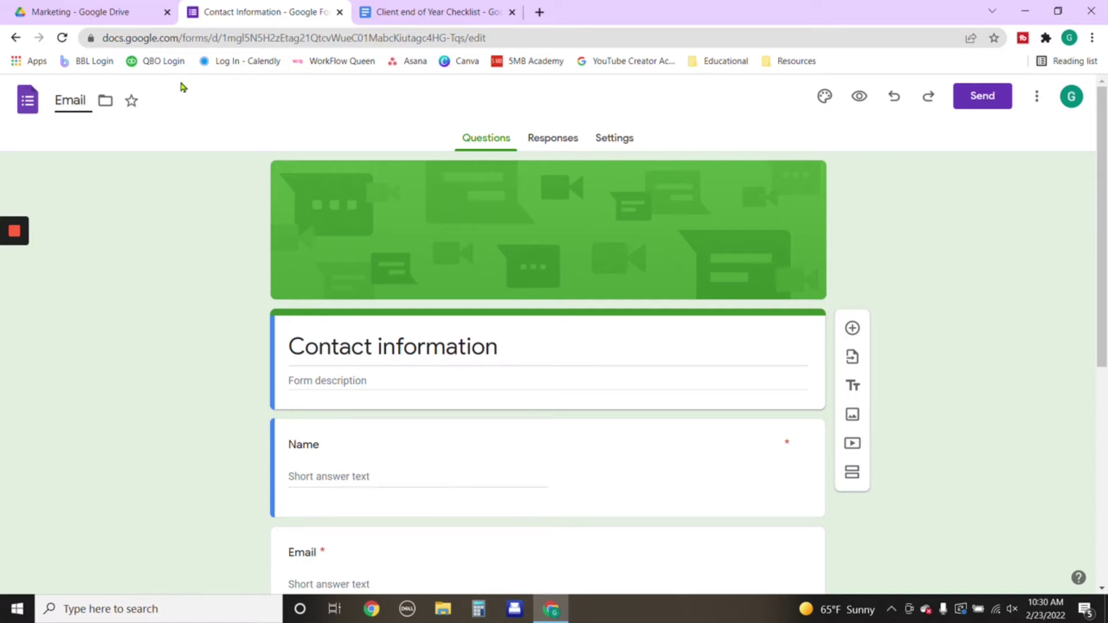
type(" LIst")
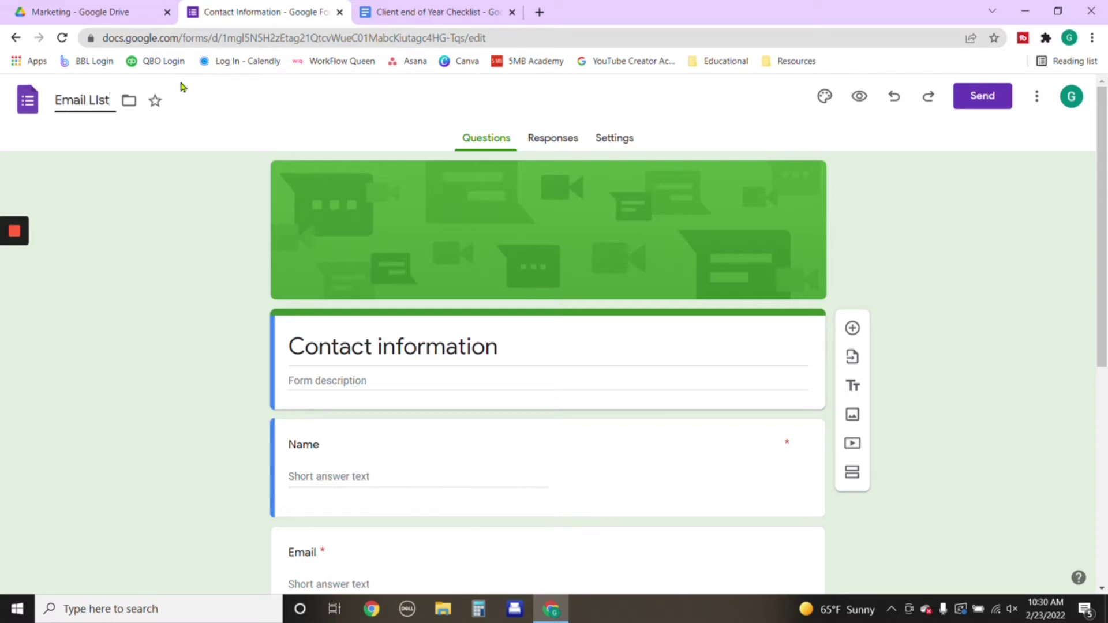
key("BackSpace")
key("BackSpace")
key("BackSpace")
type("ist Template")
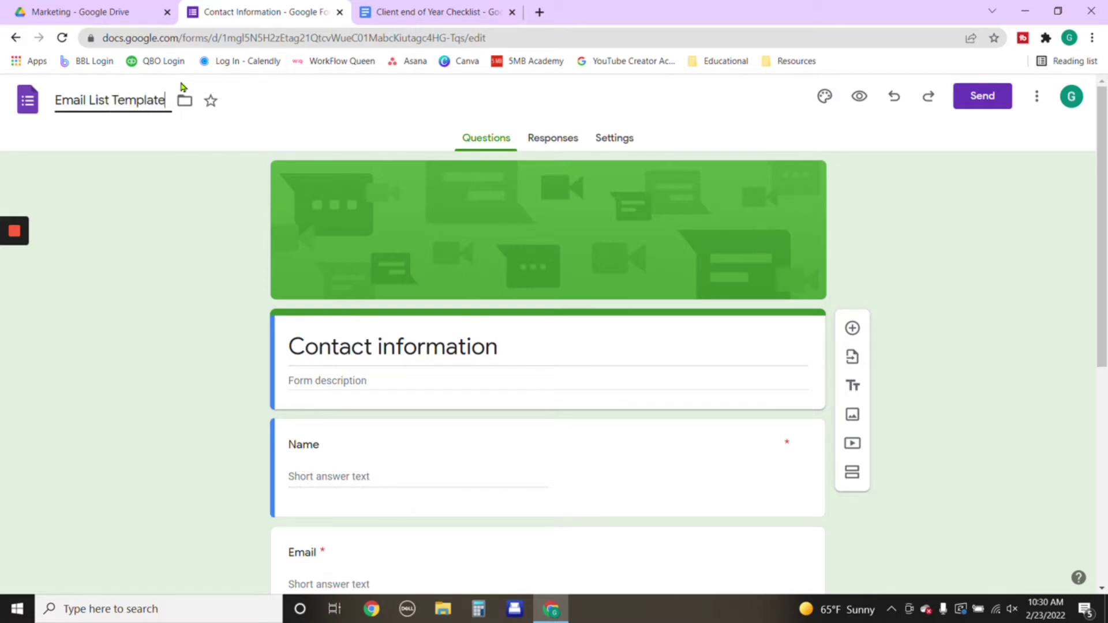
left_click(143, 299)
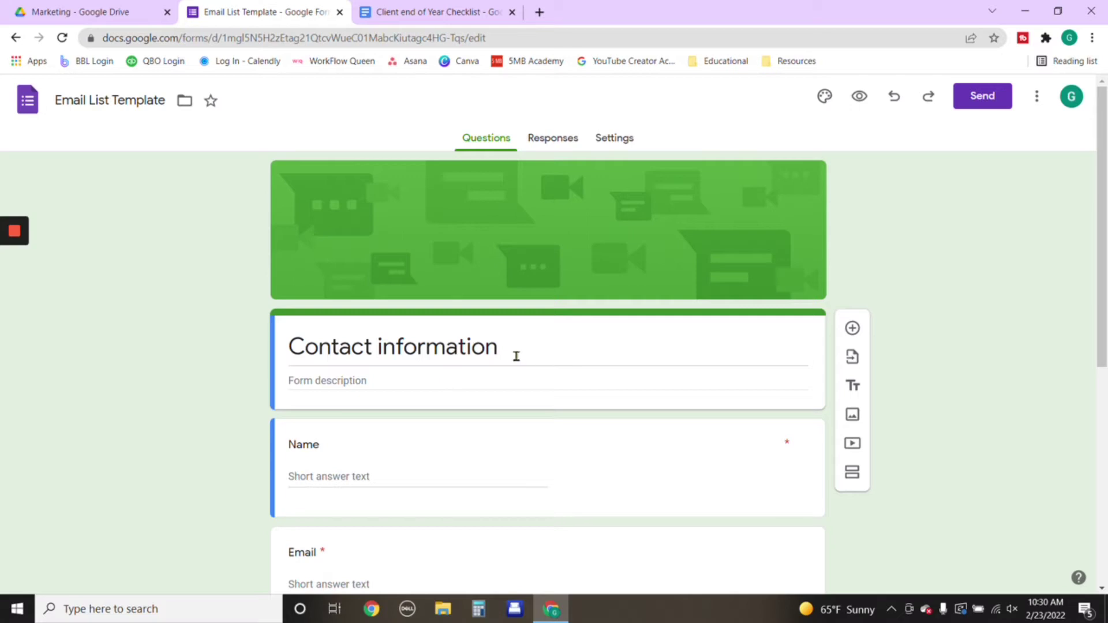
scroll(517, 356, "down", 2)
scroll(532, 363, "down", 2)
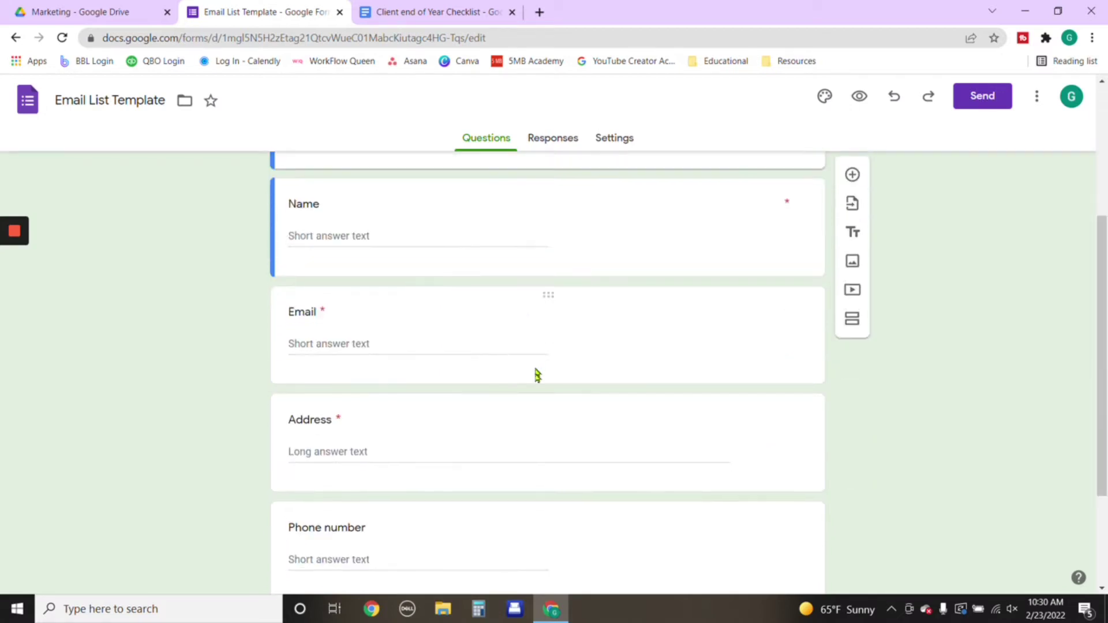
scroll(470, 289, "up", 2)
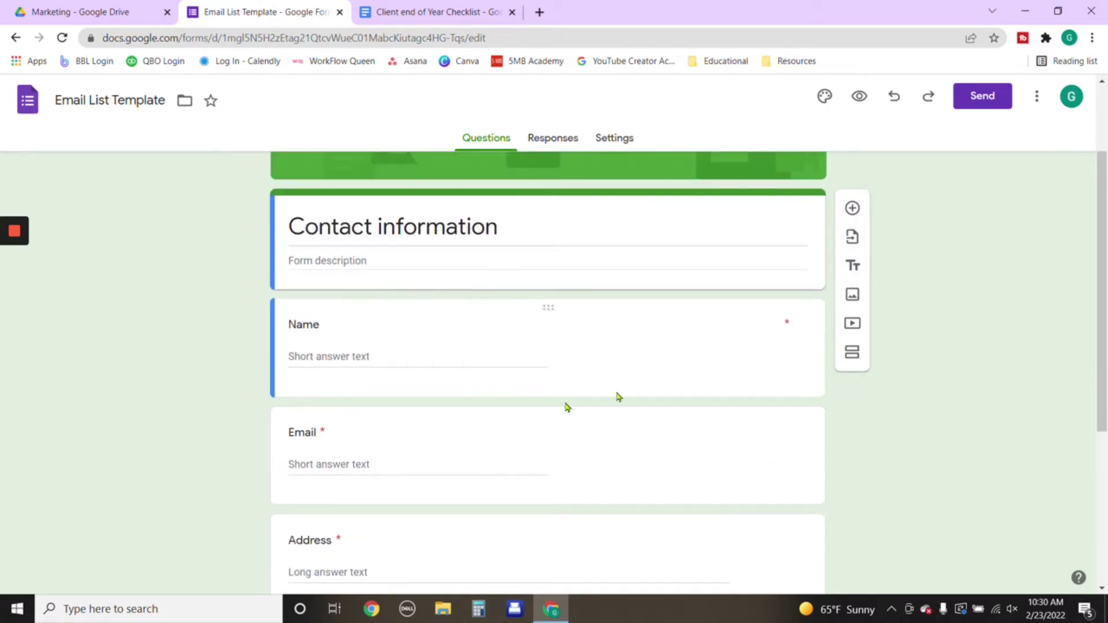
Replace the 'Contact information' heading with 'Year-End Checklist'.
left_click(504, 230)
left_click_drag(504, 230, 254, 241)
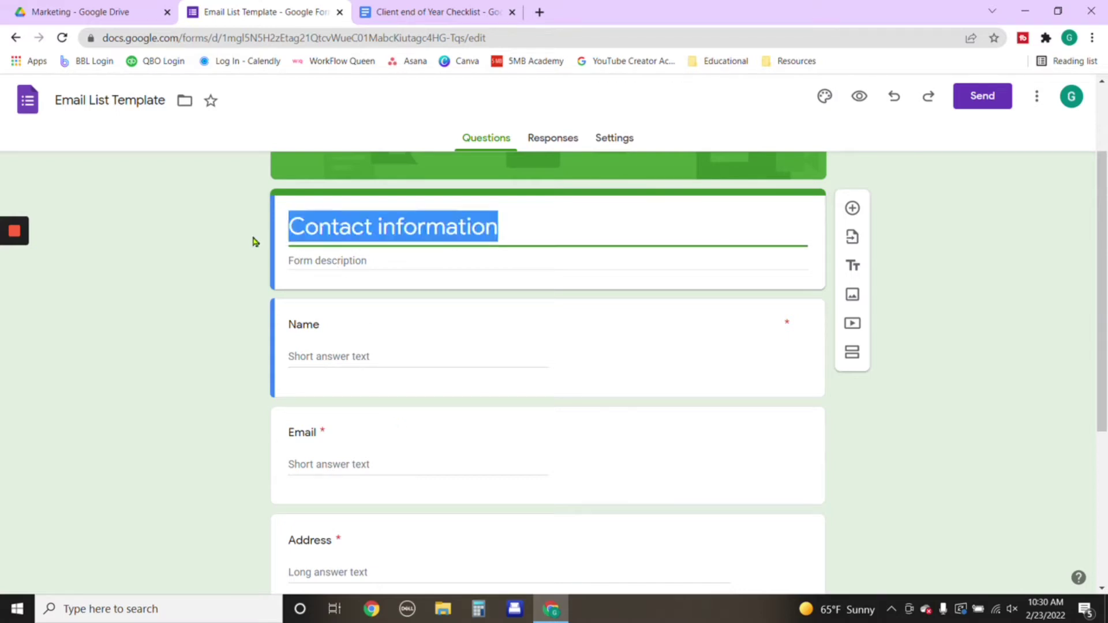
type("Chec")
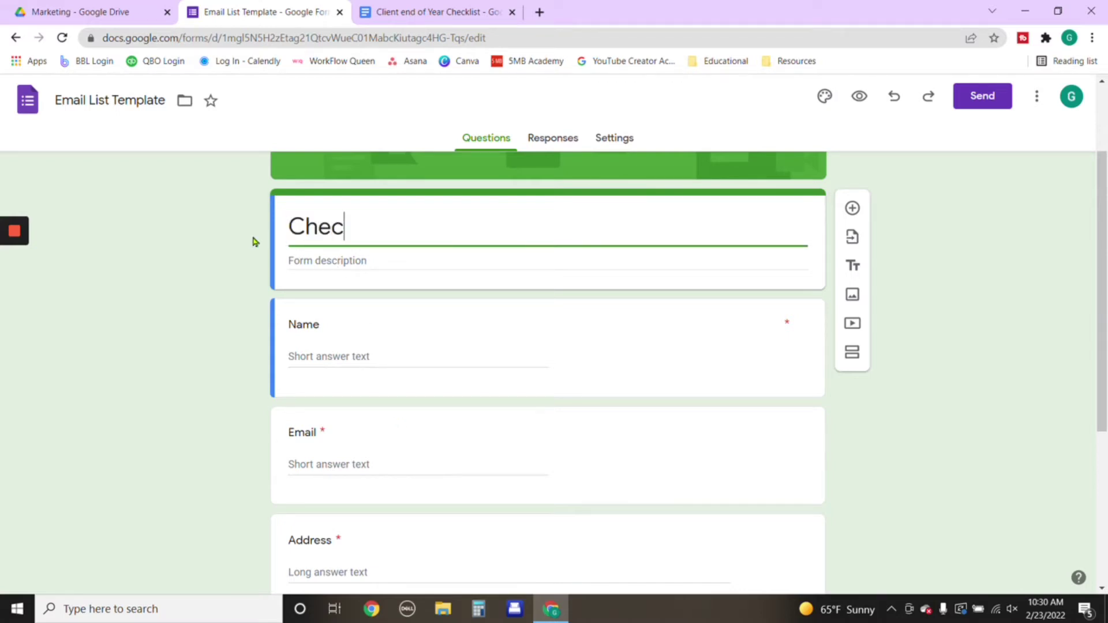
type("klist")
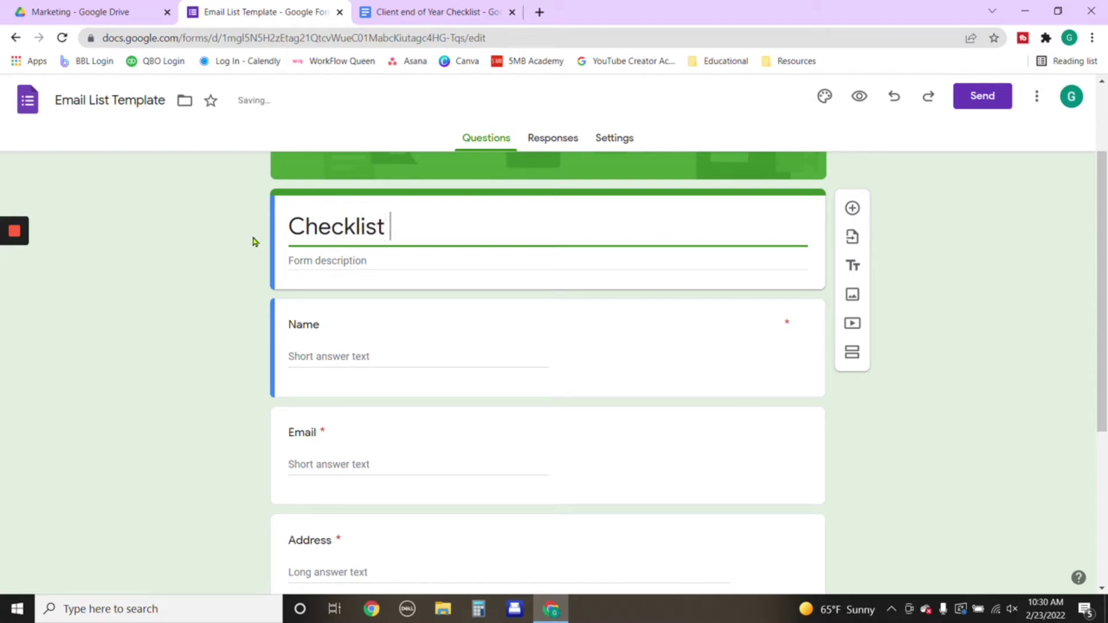
key("BackSpace")
key("BackSpace")
key("BackSpace")
key("BackSpace")
key("BackSpace")
key("BackSpace")
key("BackSpace")
key("BackSpace")
key("BackSpace")
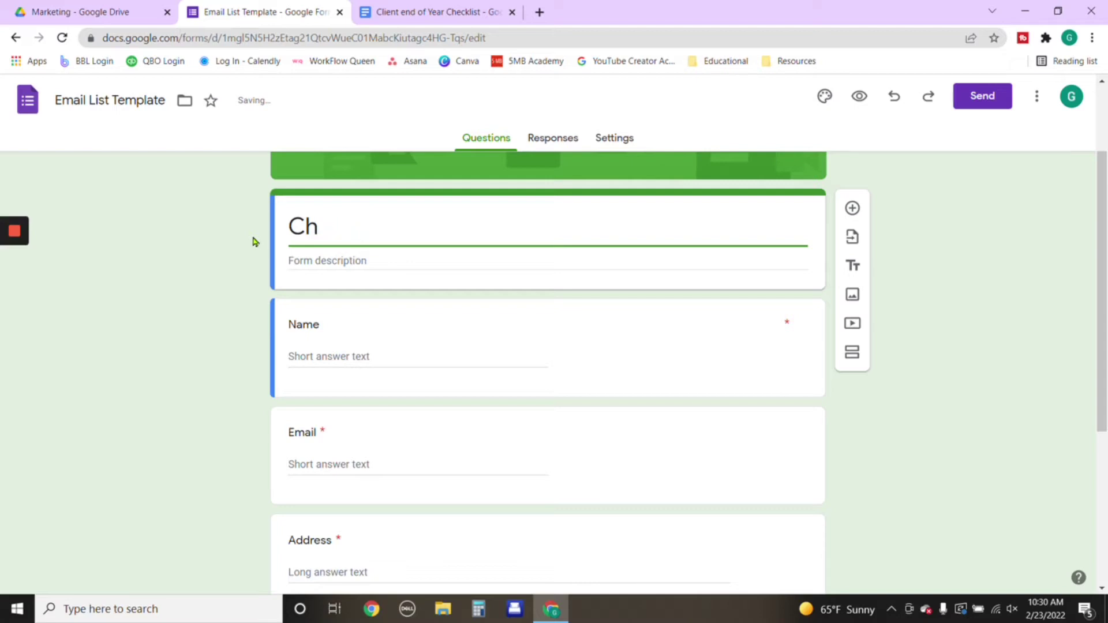
type("Y")
key("BackSpace")
type("Yeas")
key("BackSpace")
type("\\r")
key("BackSpace")
key("BackSpace")
type("r-End C")
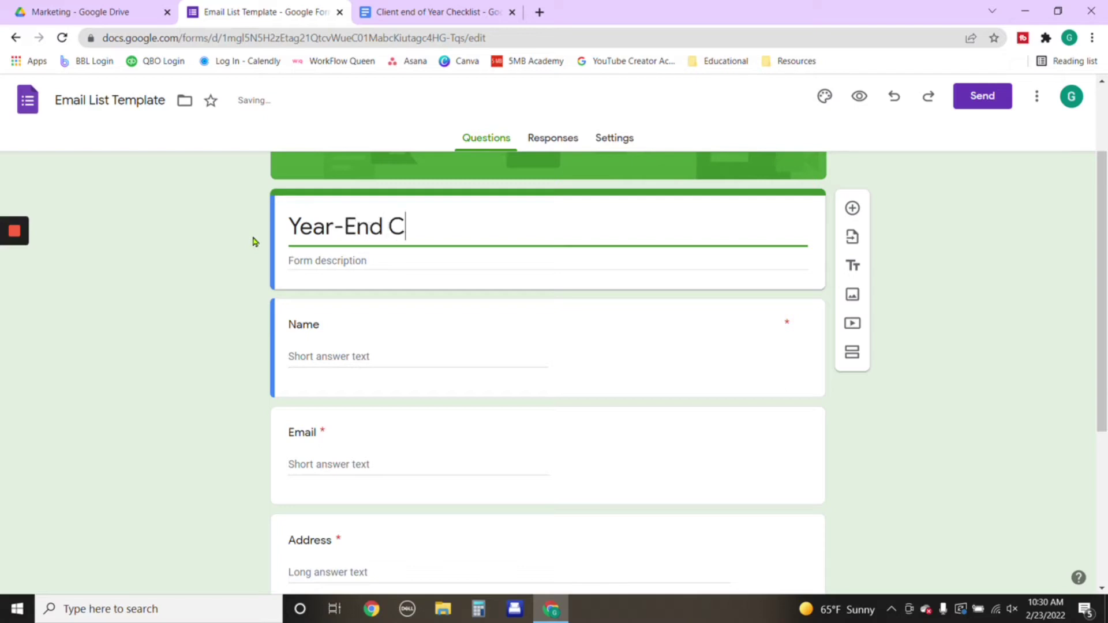
type("hecklist")
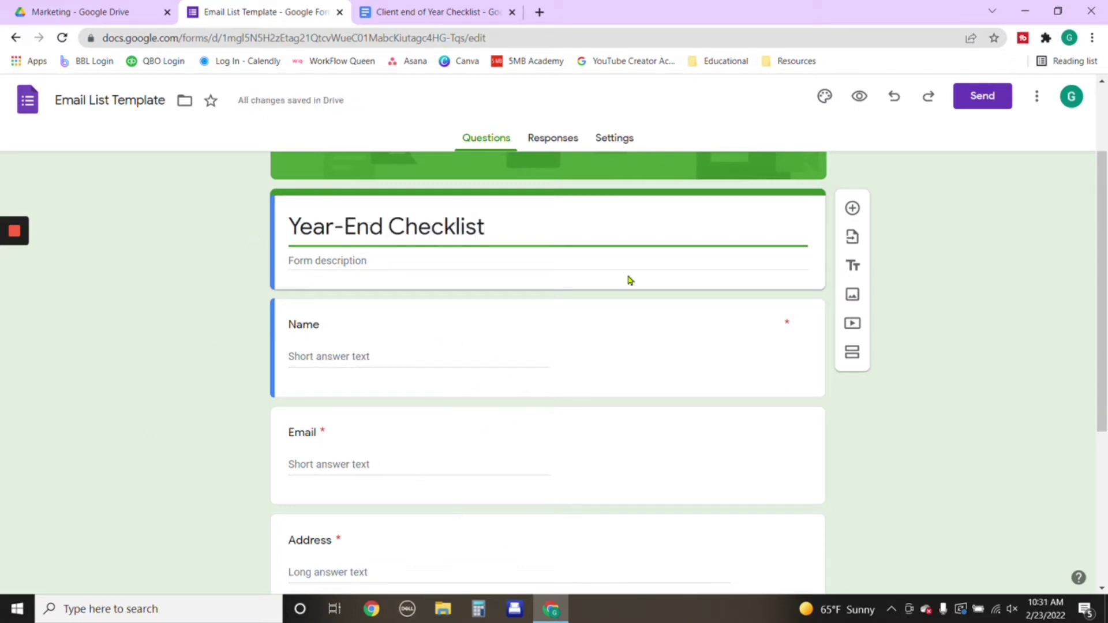
Keep the Name question set as required.
left_click(652, 348)
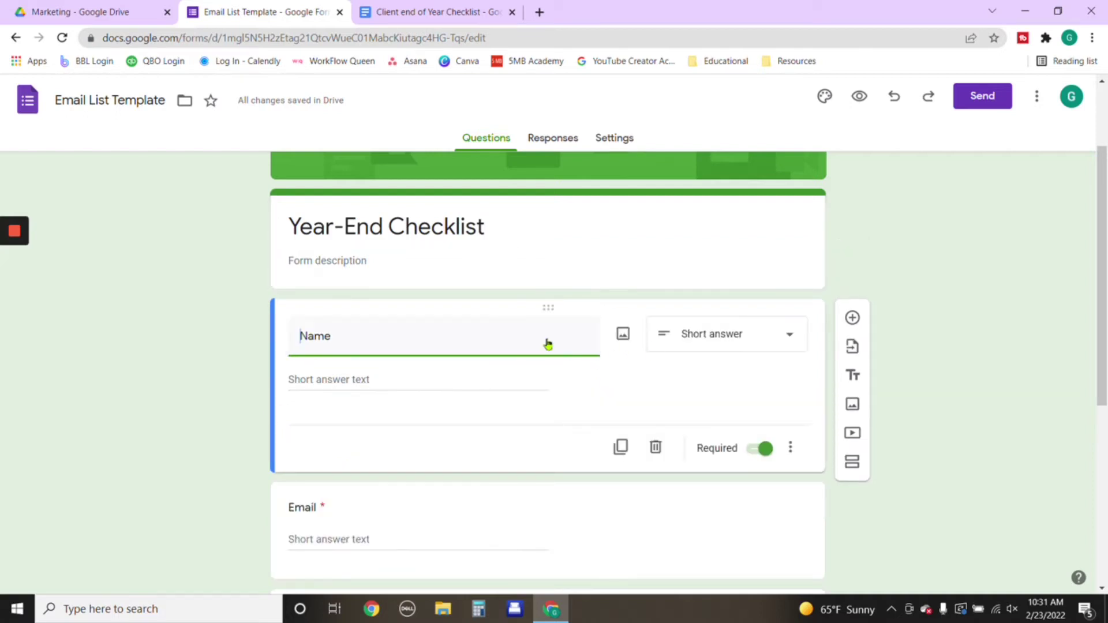
left_click(751, 451)
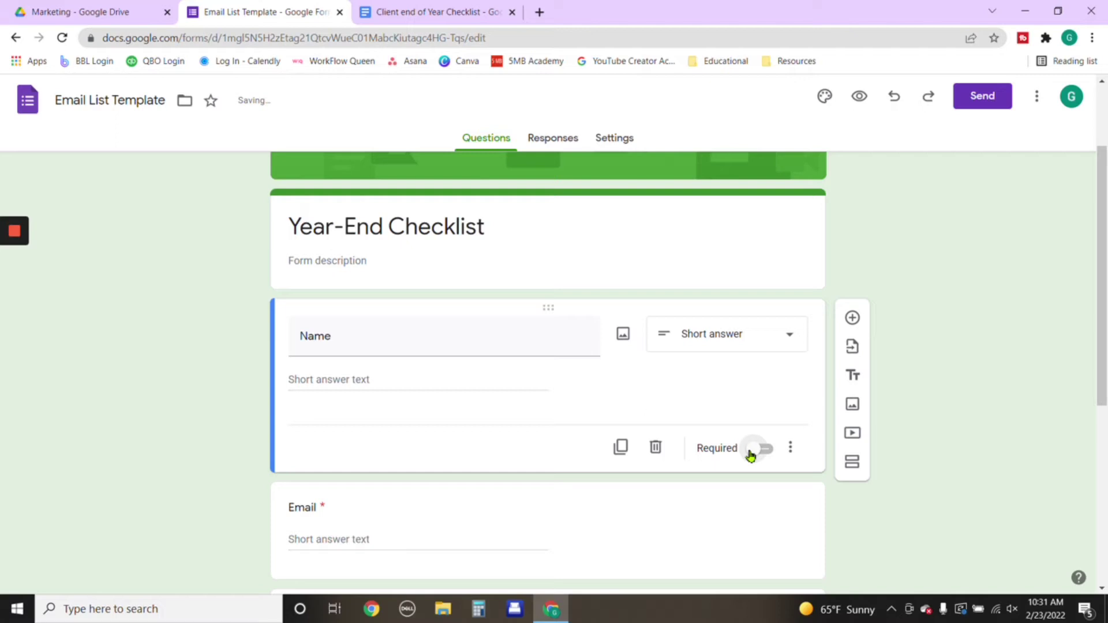
left_click(751, 454)
left_click(751, 453)
left_click(752, 453)
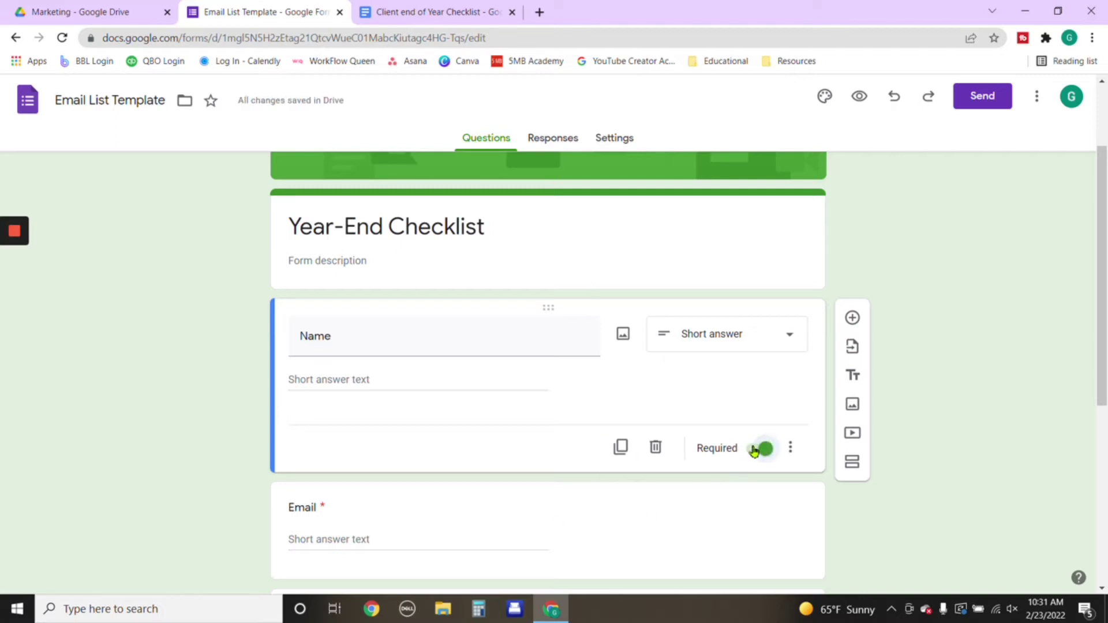
Delete the Email, Address and Phone number questions.
scroll(754, 452, "down", 2)
left_click(664, 427)
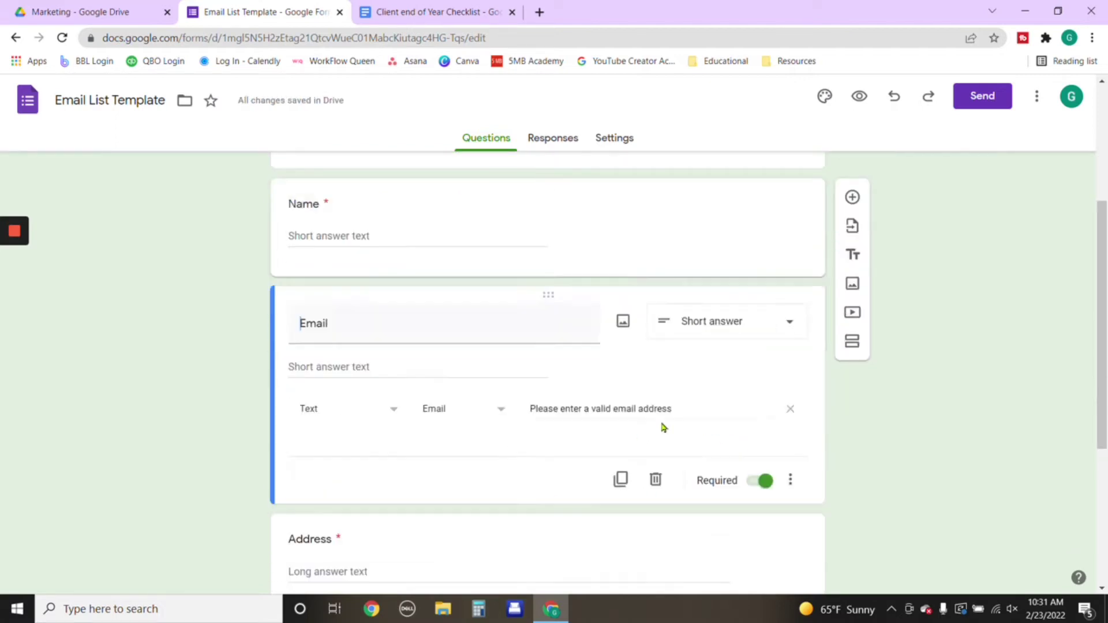
left_click(655, 480)
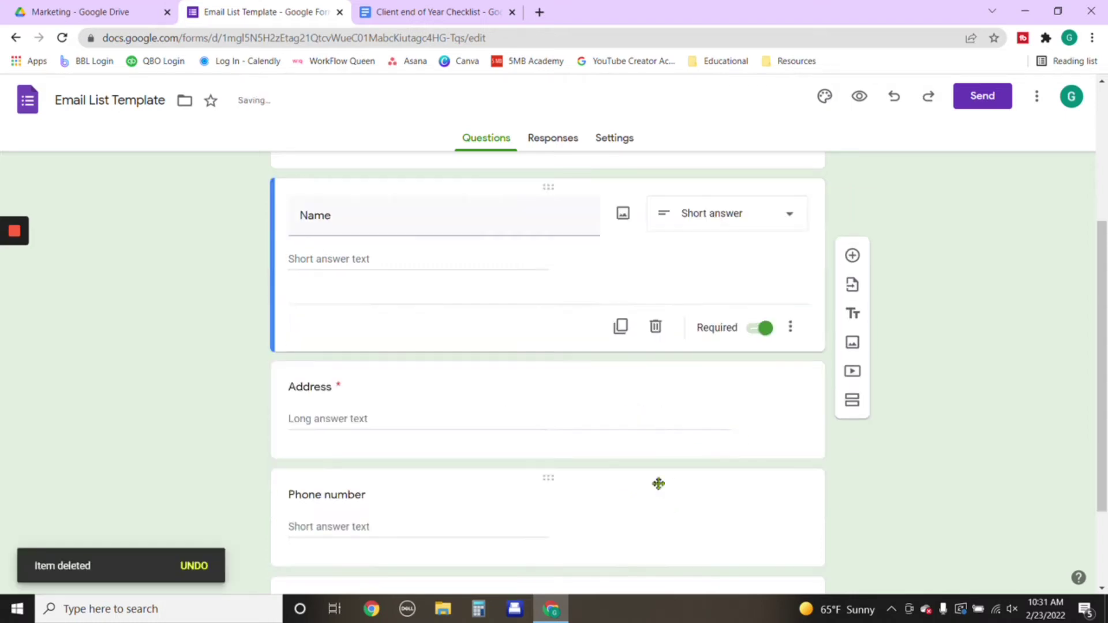
left_click(724, 414)
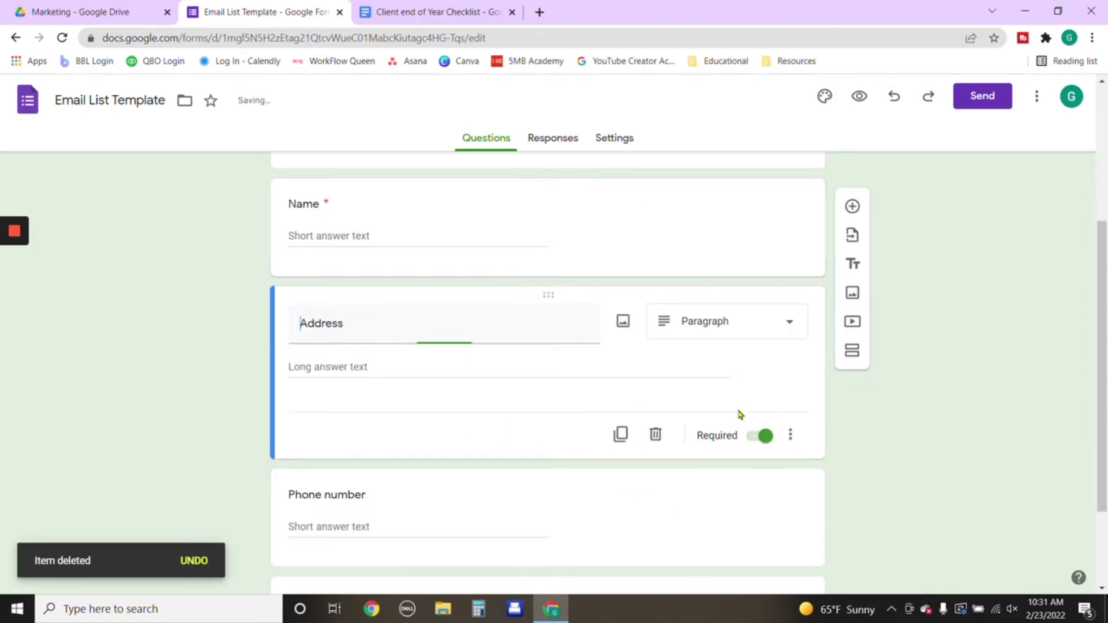
left_click(656, 435)
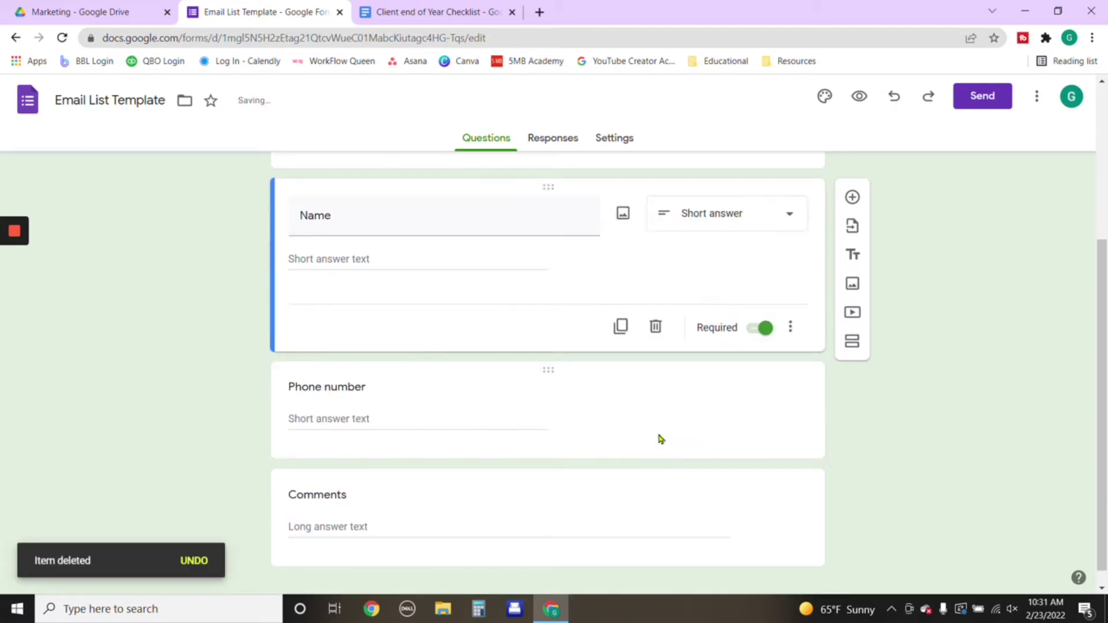
left_click(722, 434)
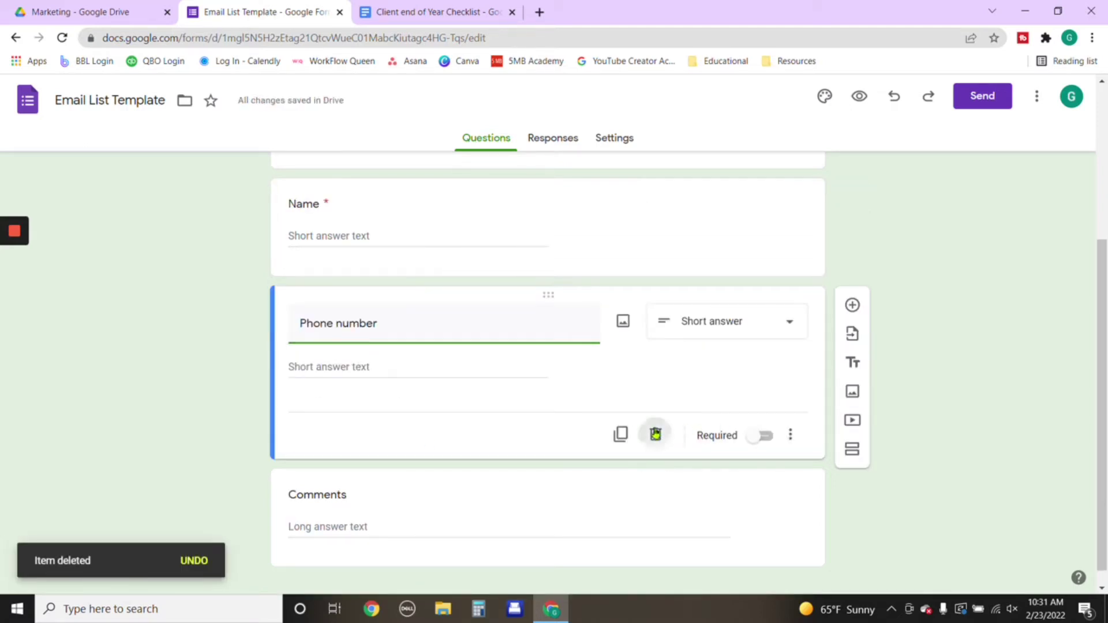
left_click(656, 434)
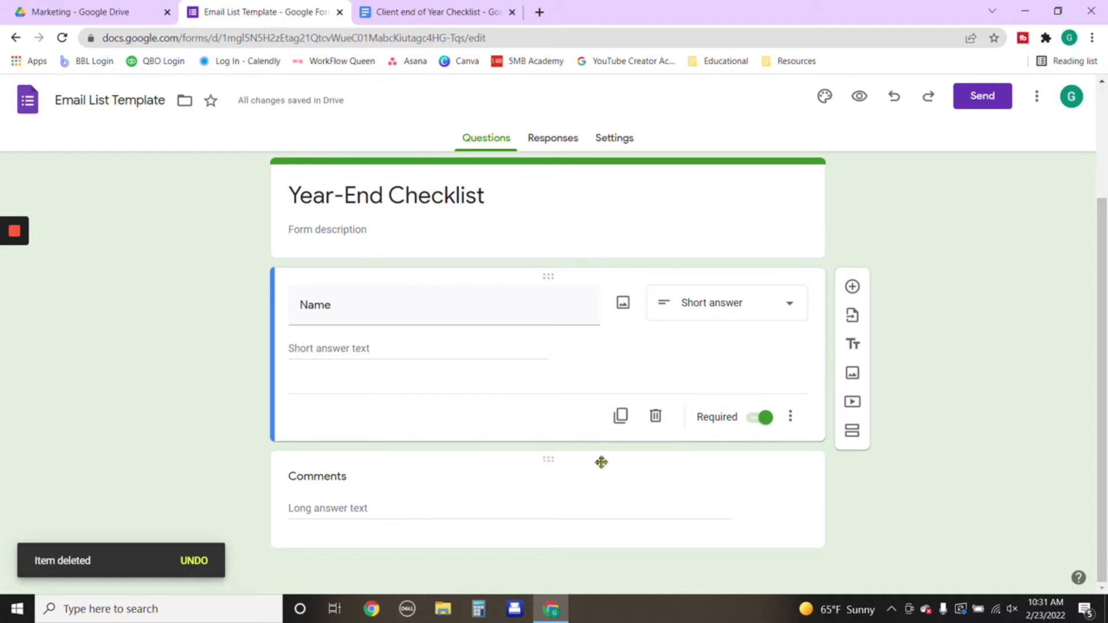
Retitle the Comments question 'Please provide suggestions for any future video?'.
left_click(359, 486)
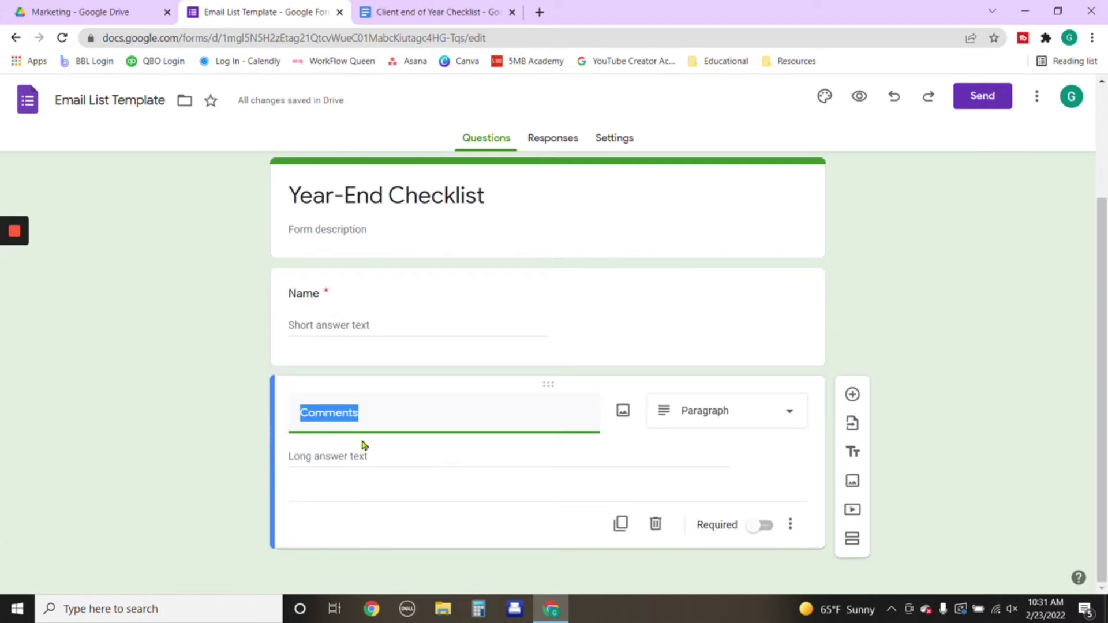
type("MAy")
key("BackSpace")
key("BackSpace")
key("BackSpace")
type("Please provid")
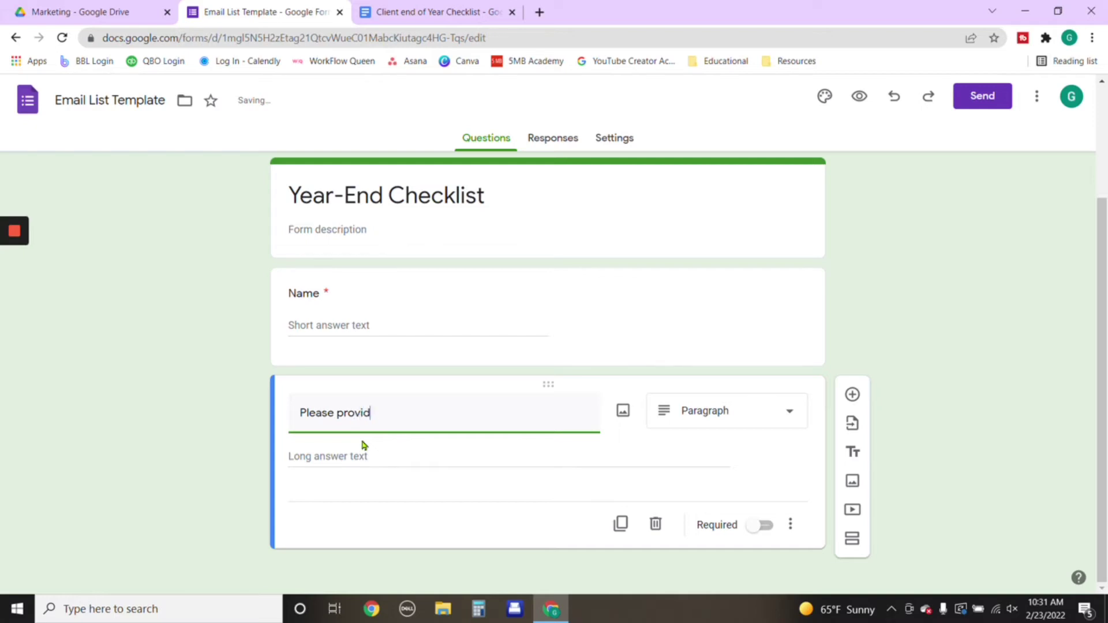
type("e suggestion")
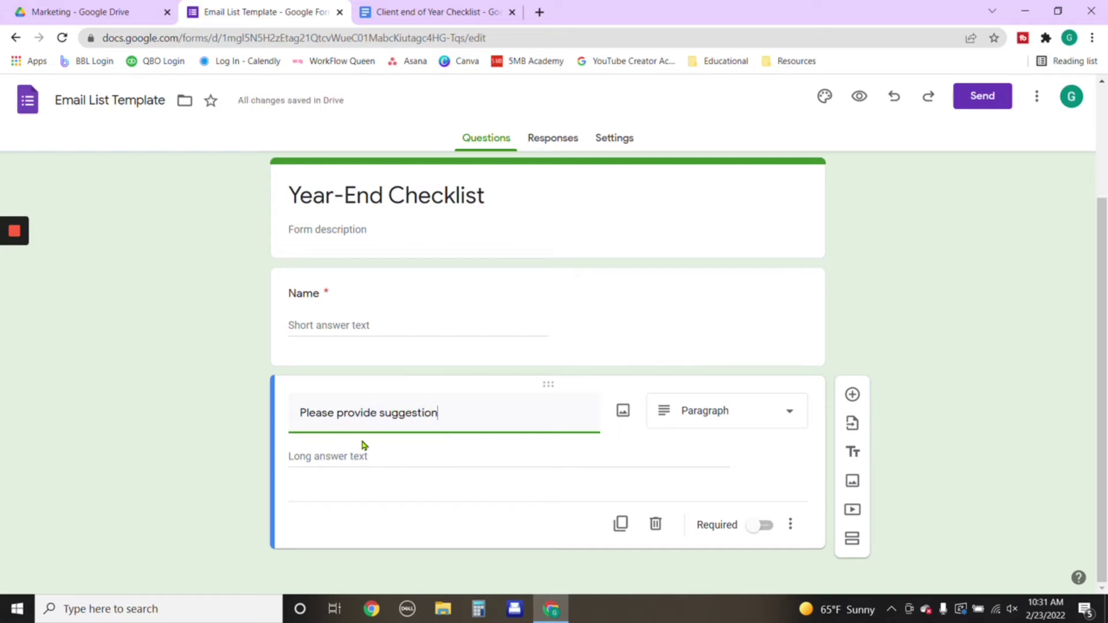
type("s for any future v")
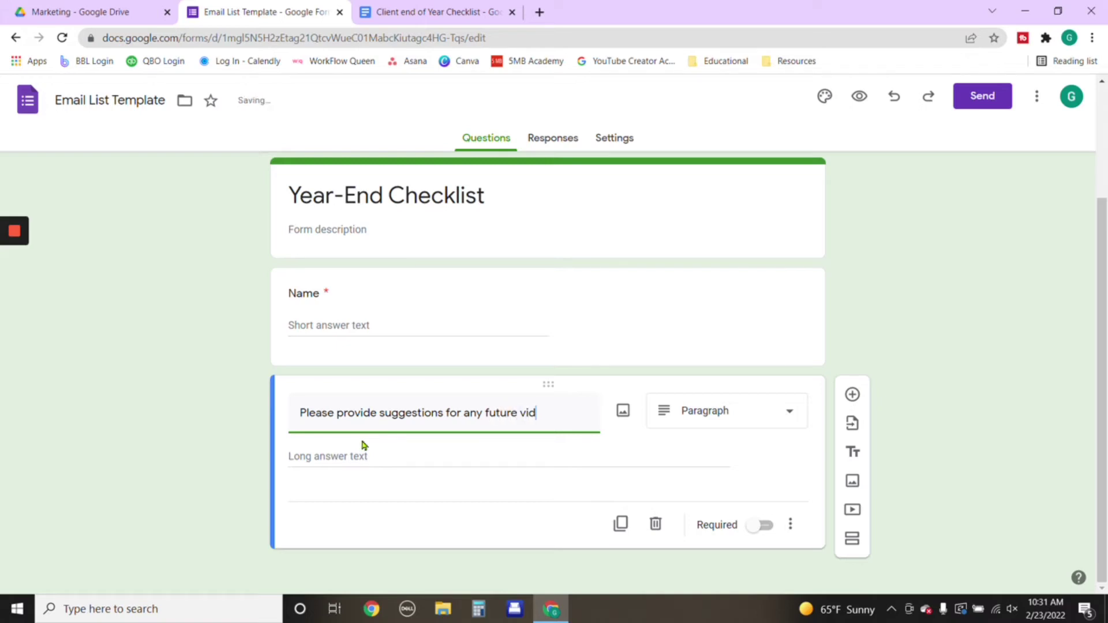
type("id")
key("BackSpace")
type("deos")
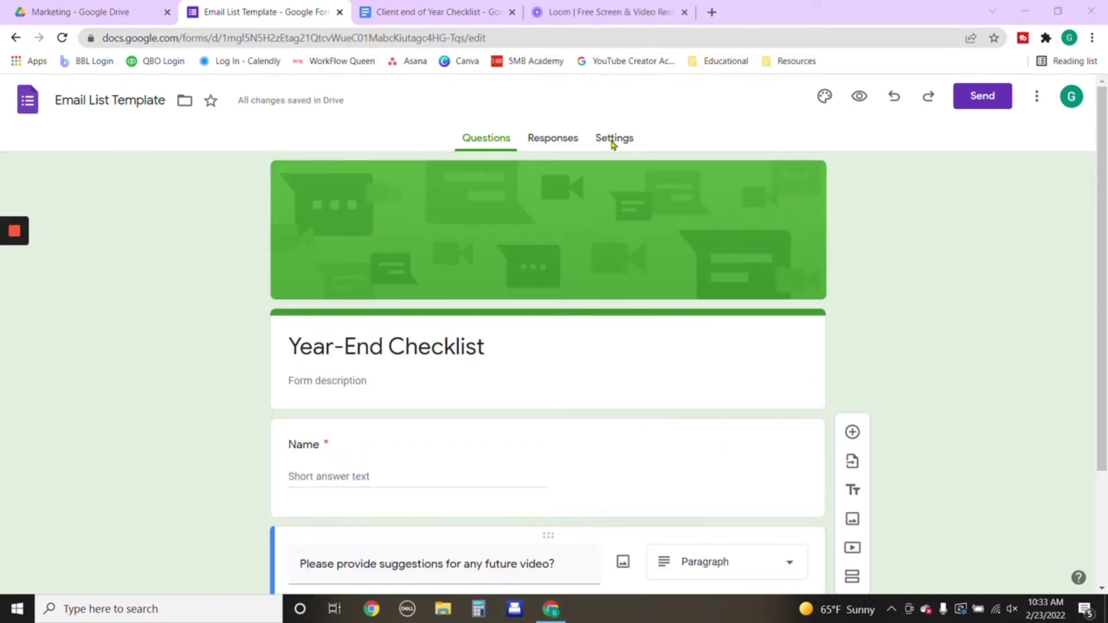
In the form's Responses settings, turn on Collect email addresses.
left_click(613, 139)
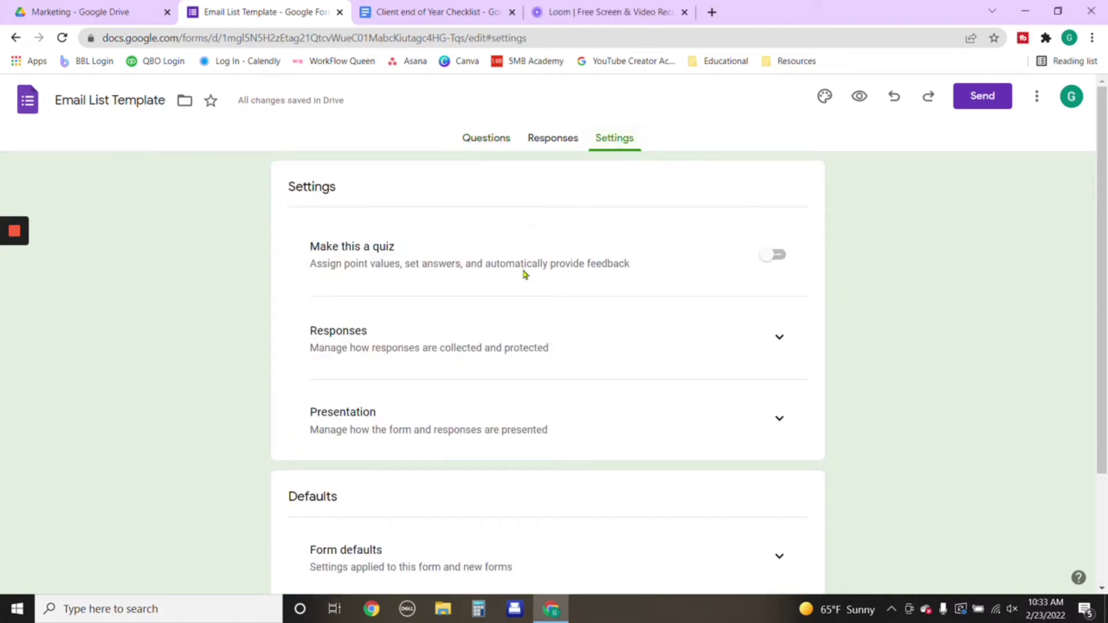
scroll(554, 289, "down", 2)
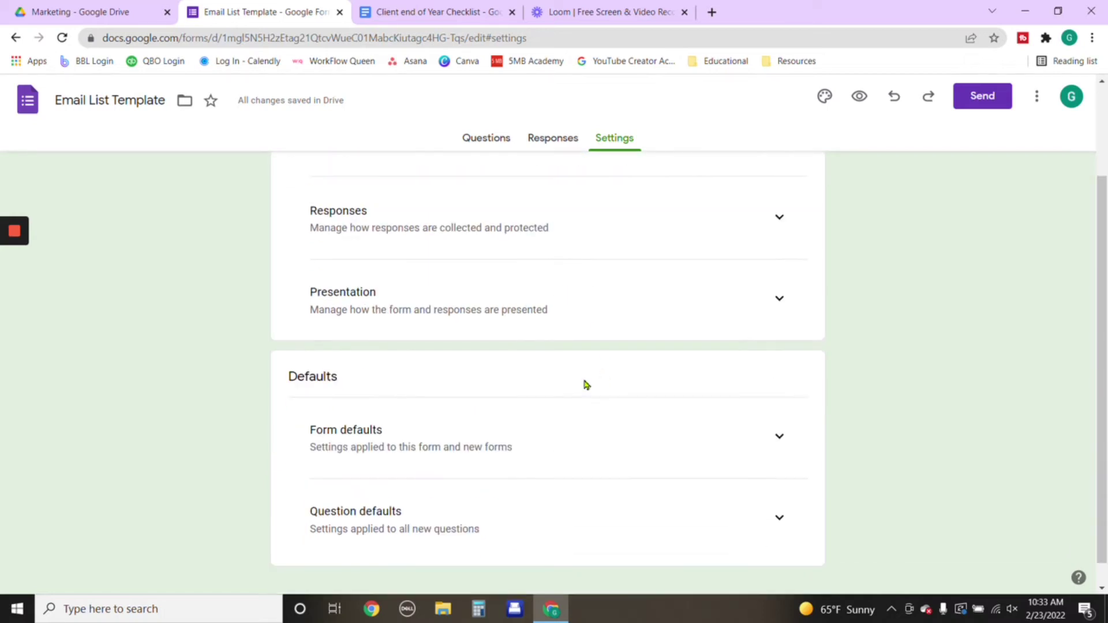
scroll(586, 384, "up", 2)
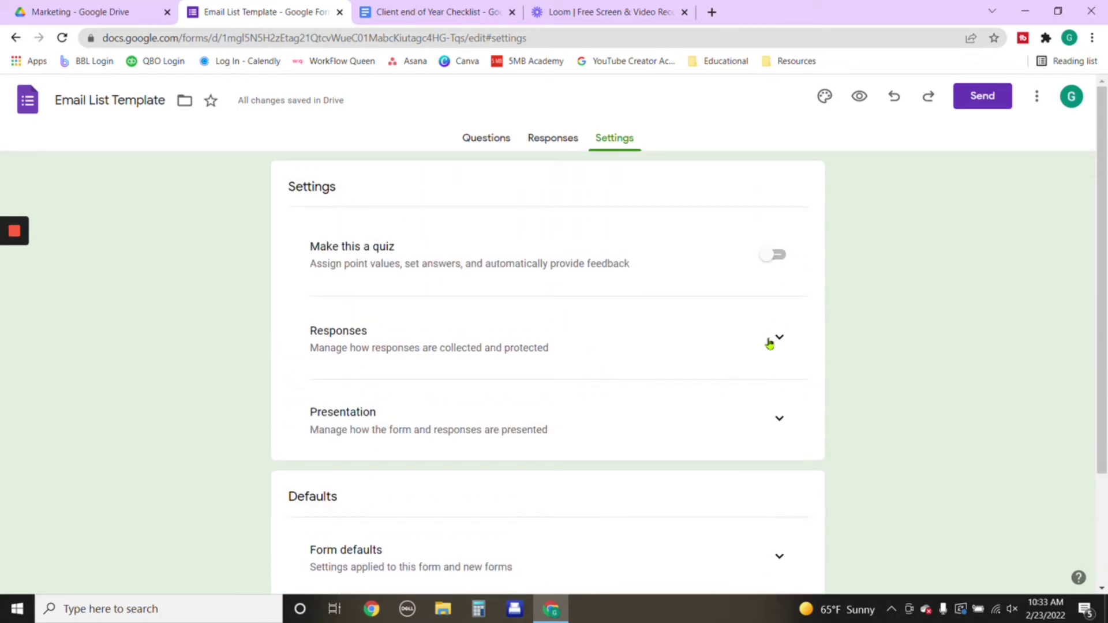
left_click(788, 338)
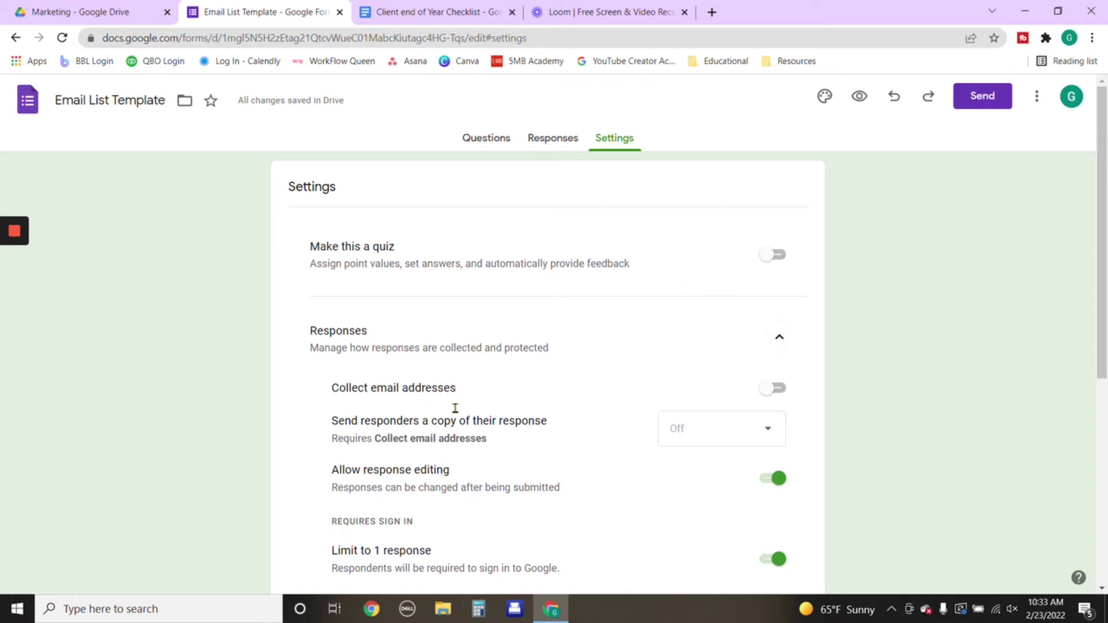
left_click(783, 388)
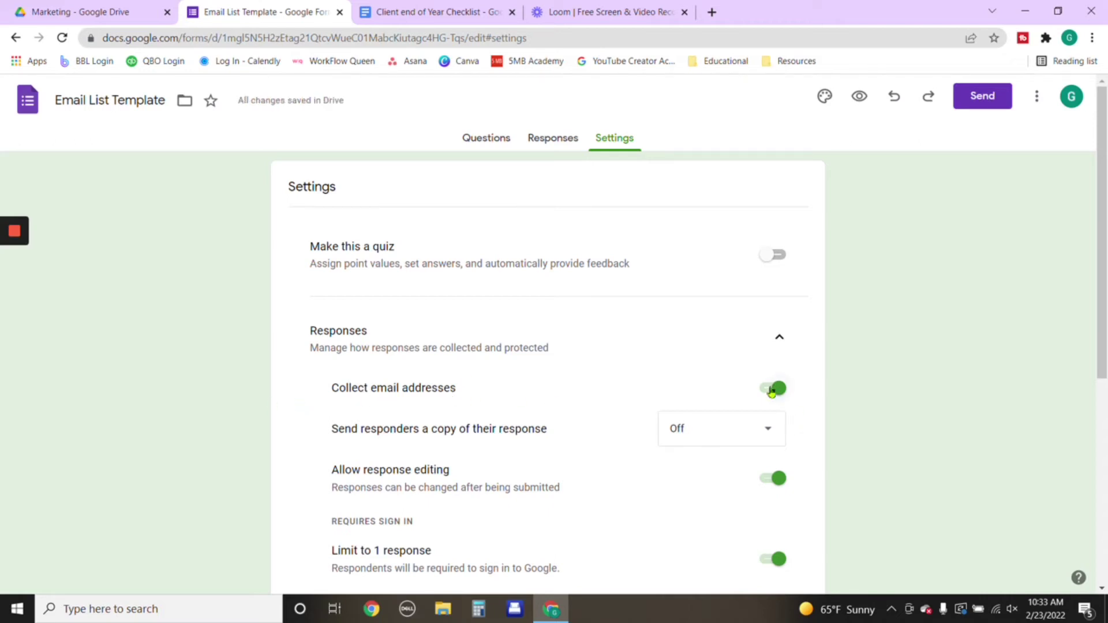
Keep response editing on and switch off Limit to 1 response.
scroll(779, 395, "down", 2)
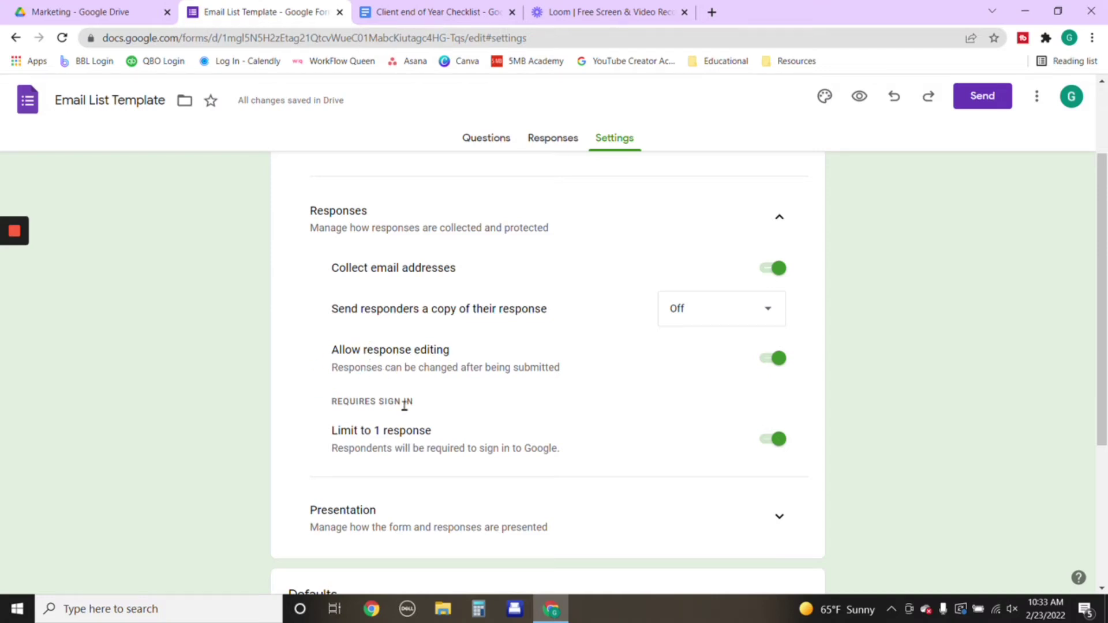
left_click(769, 361)
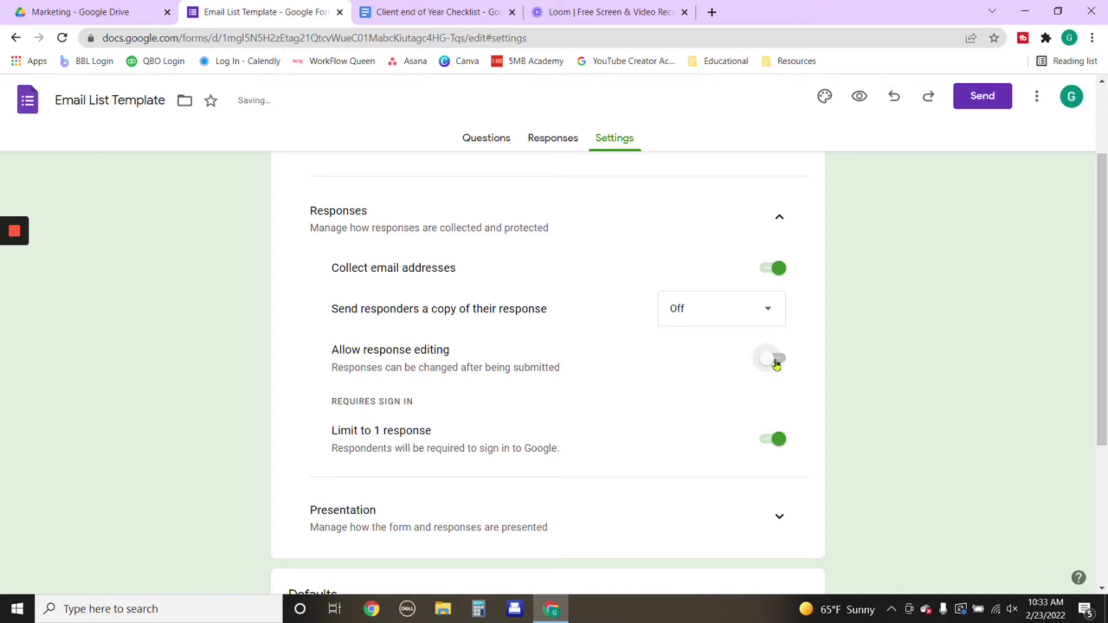
left_click(776, 363)
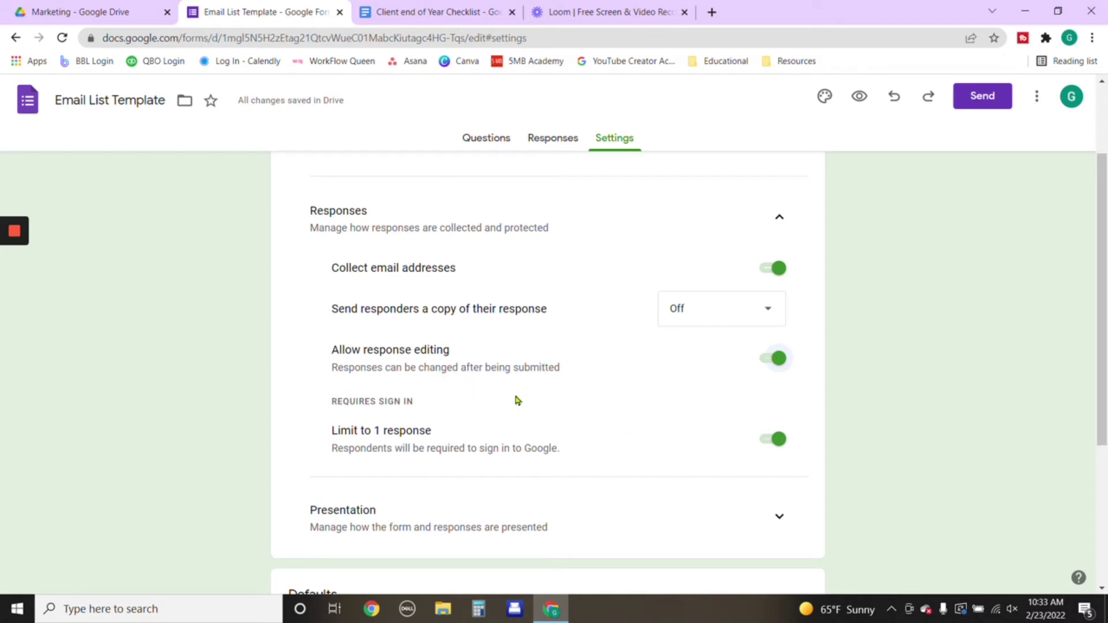
scroll(597, 375, "down", 2)
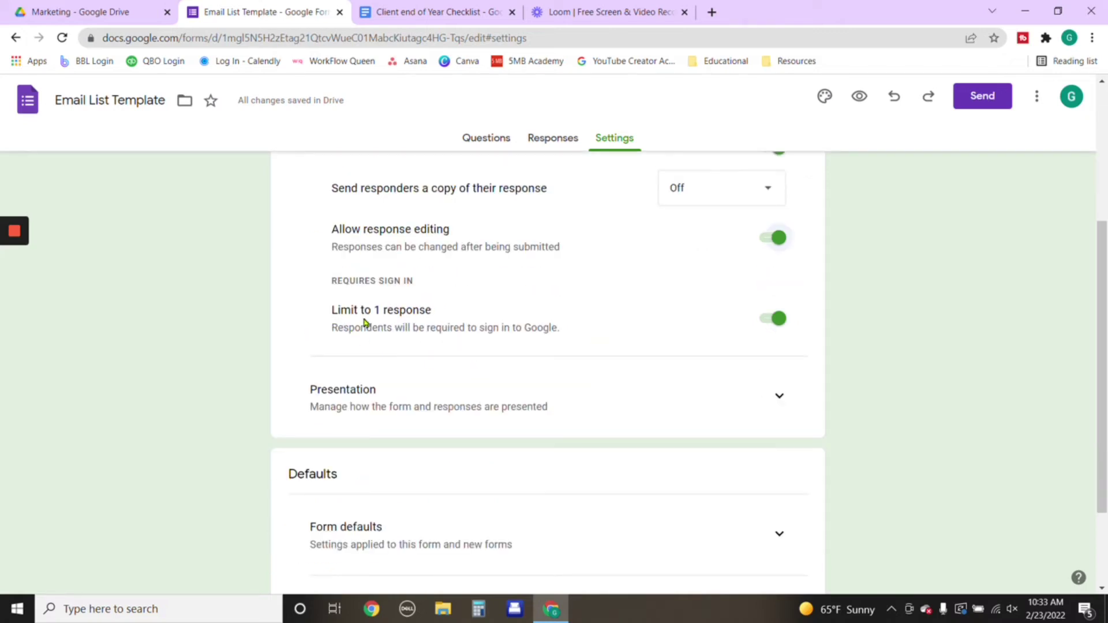
left_click(776, 322)
left_click(776, 313)
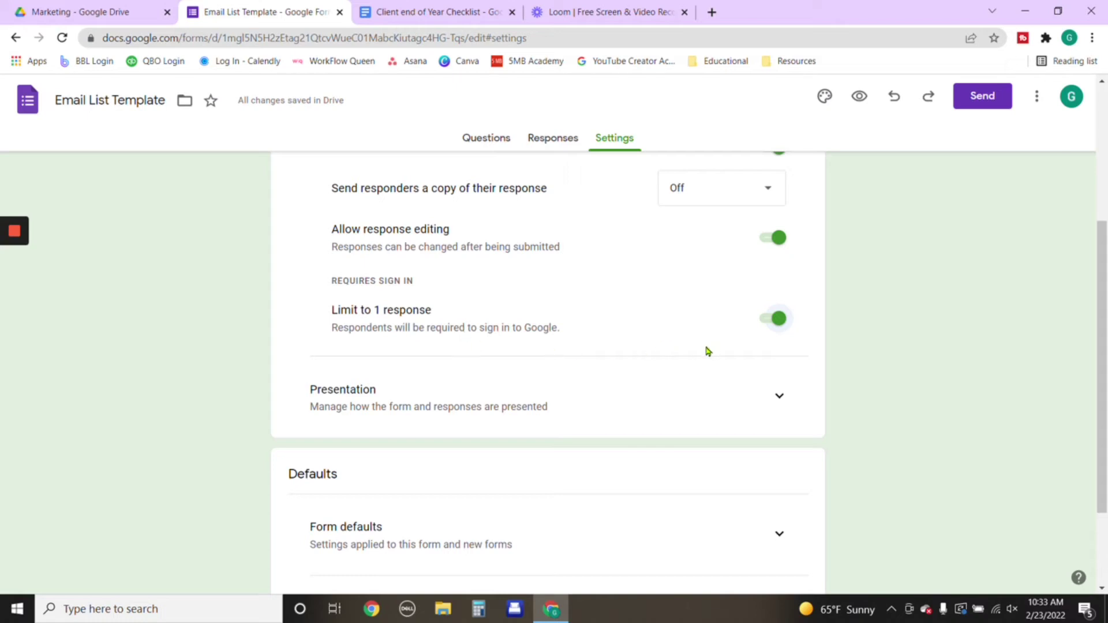
left_click(763, 324)
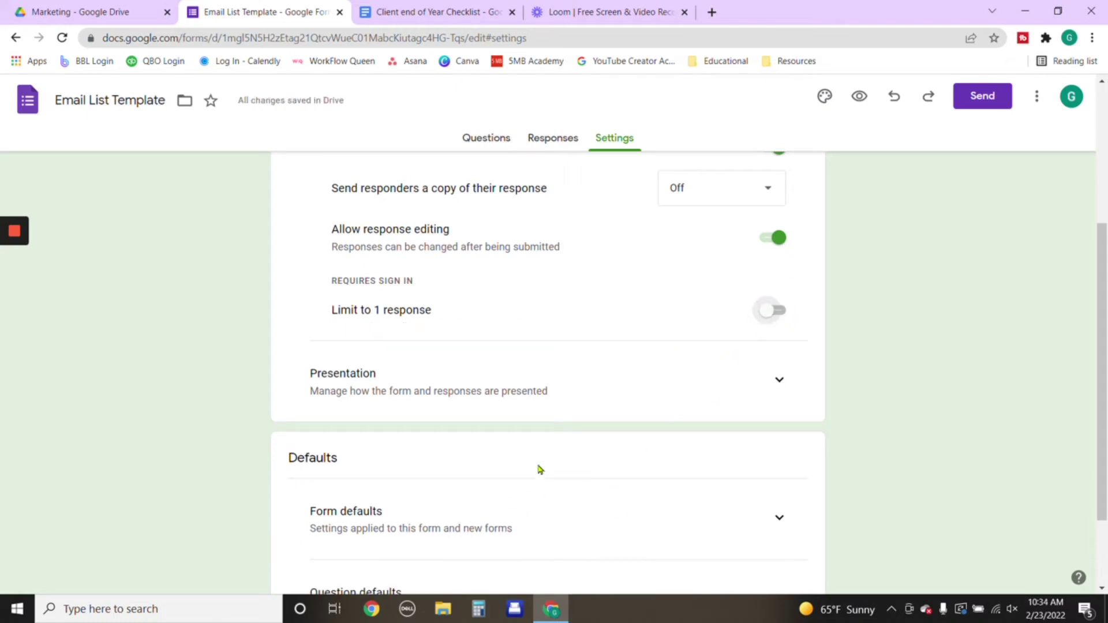
Edit the 'Thanks for submitting your contact info!' confirmation message, then switch to the checklist doc.
scroll(879, 480, "down", 2)
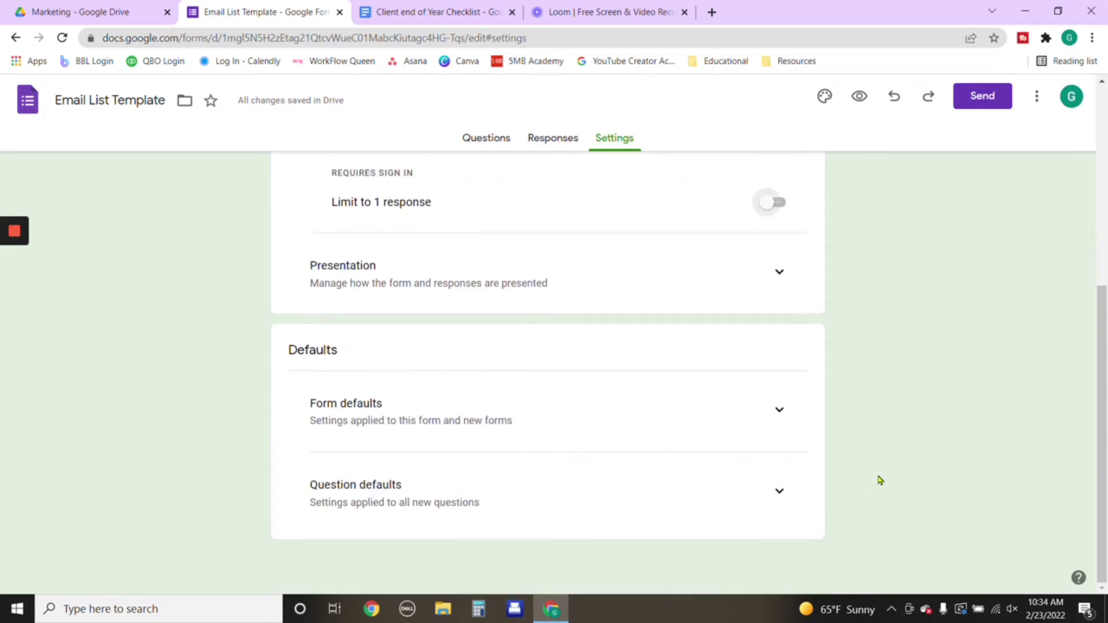
left_click(777, 278)
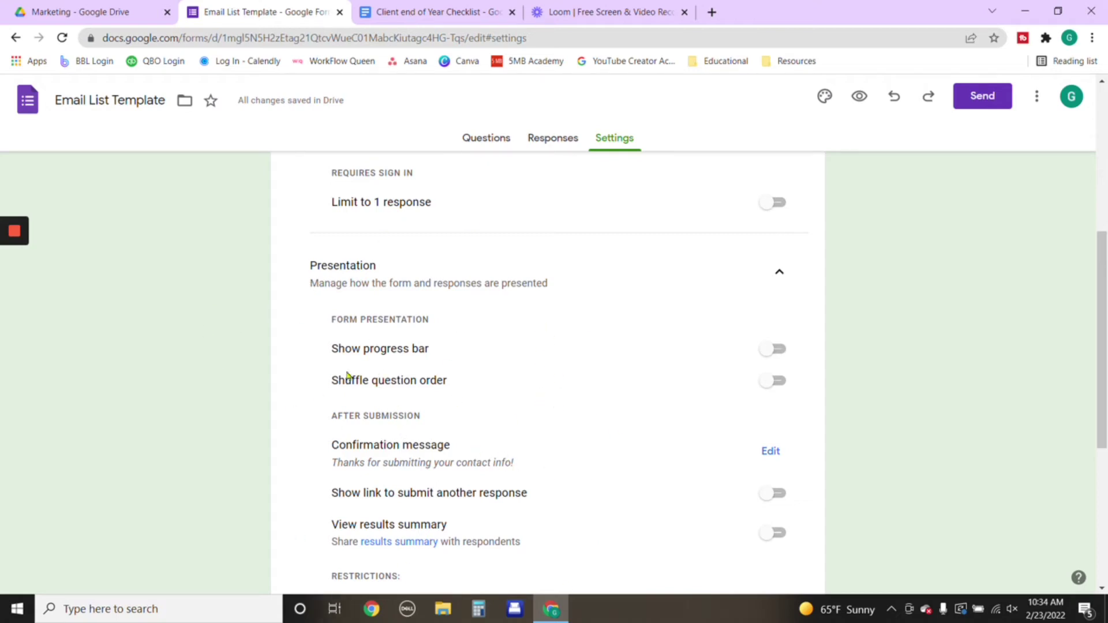
scroll(480, 448, "down", 2)
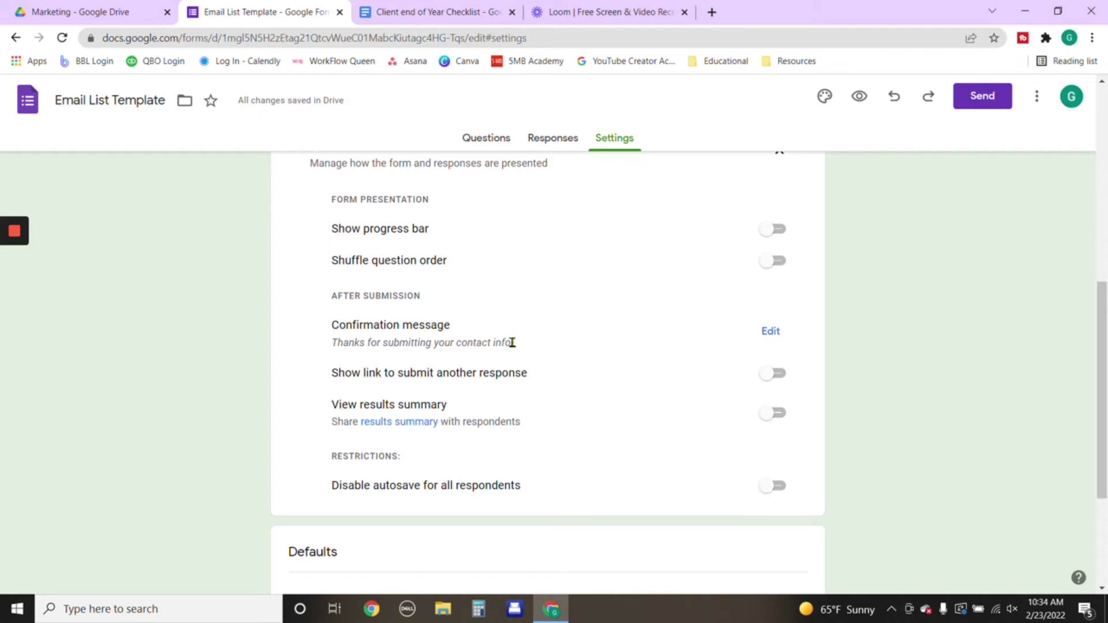
left_click(770, 330)
left_click(600, 335)
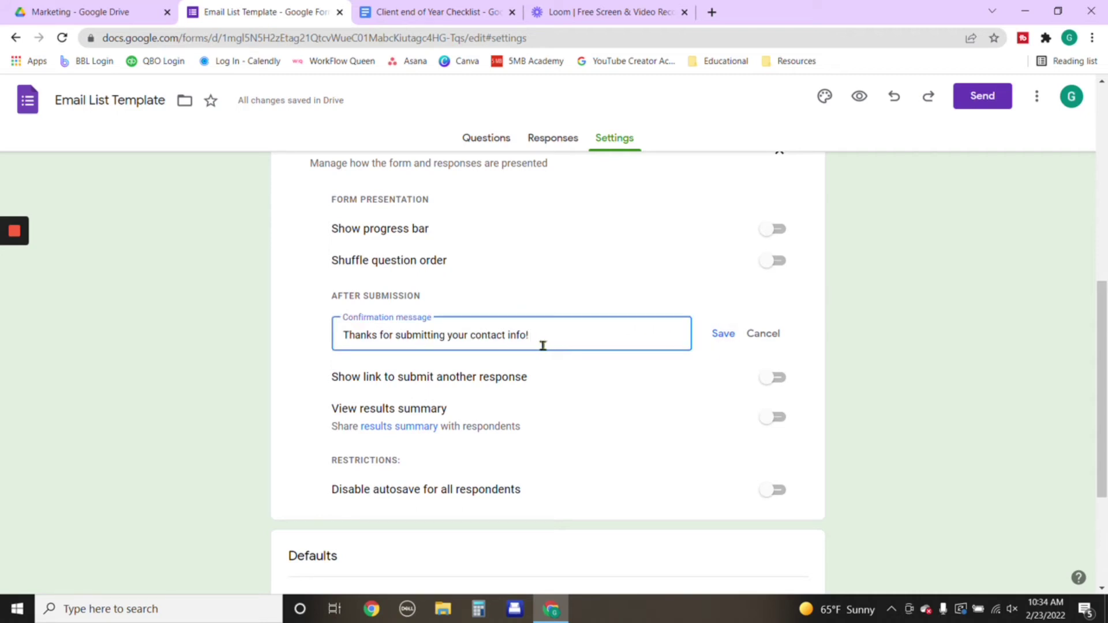
left_click(398, 11)
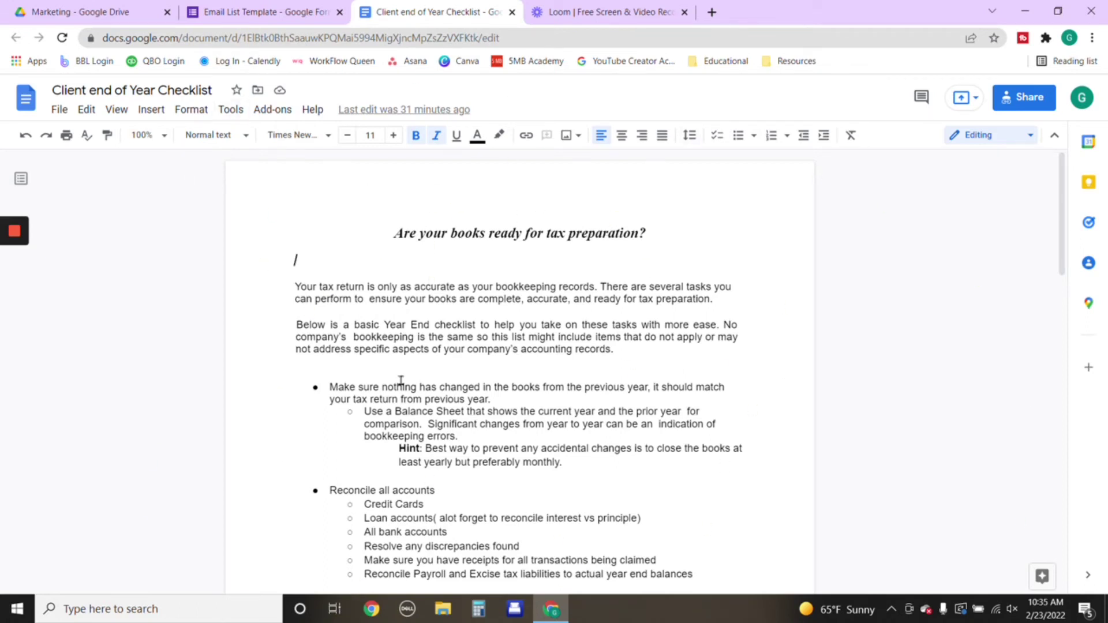
Share the Client end of Year Checklist as Viewer for anyone with the link, and copy it.
scroll(669, 471, "down", 4)
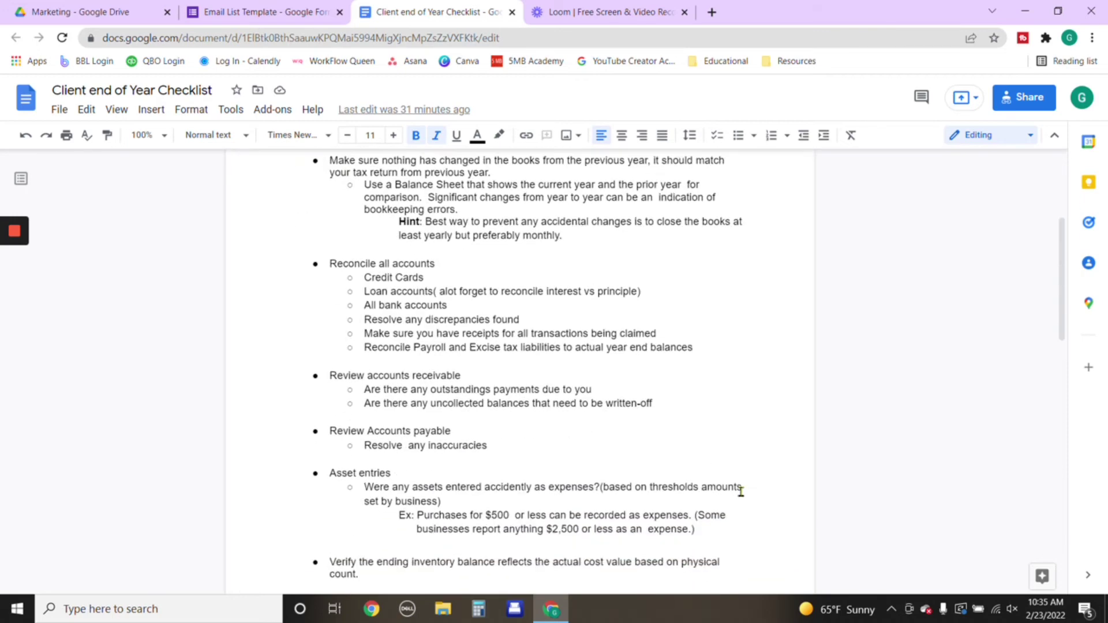
scroll(738, 493, "up", 4)
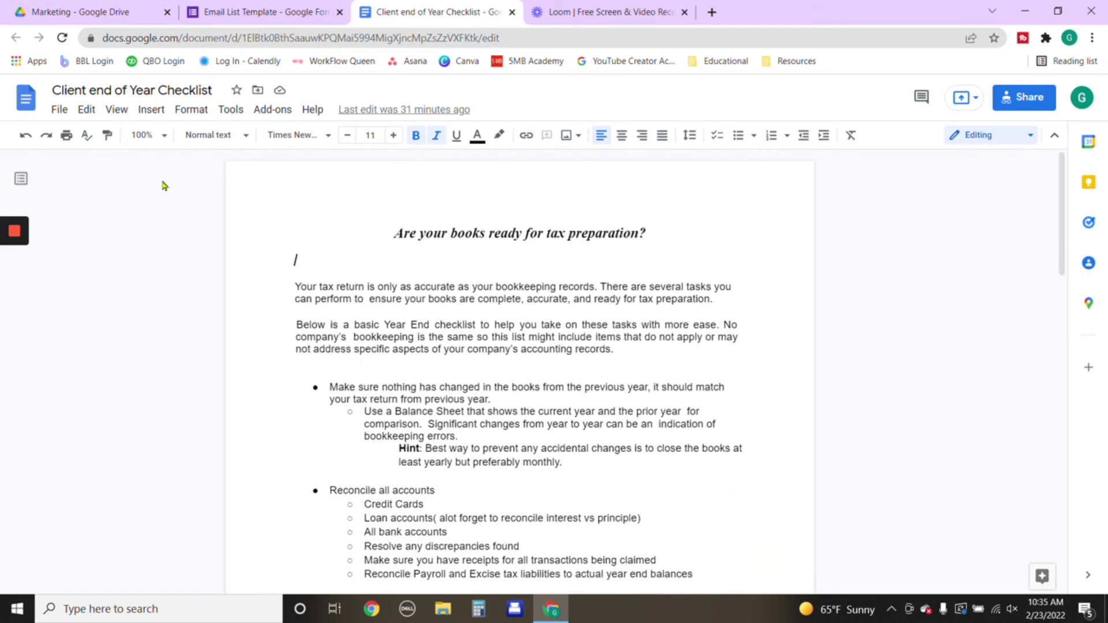
left_click(65, 111)
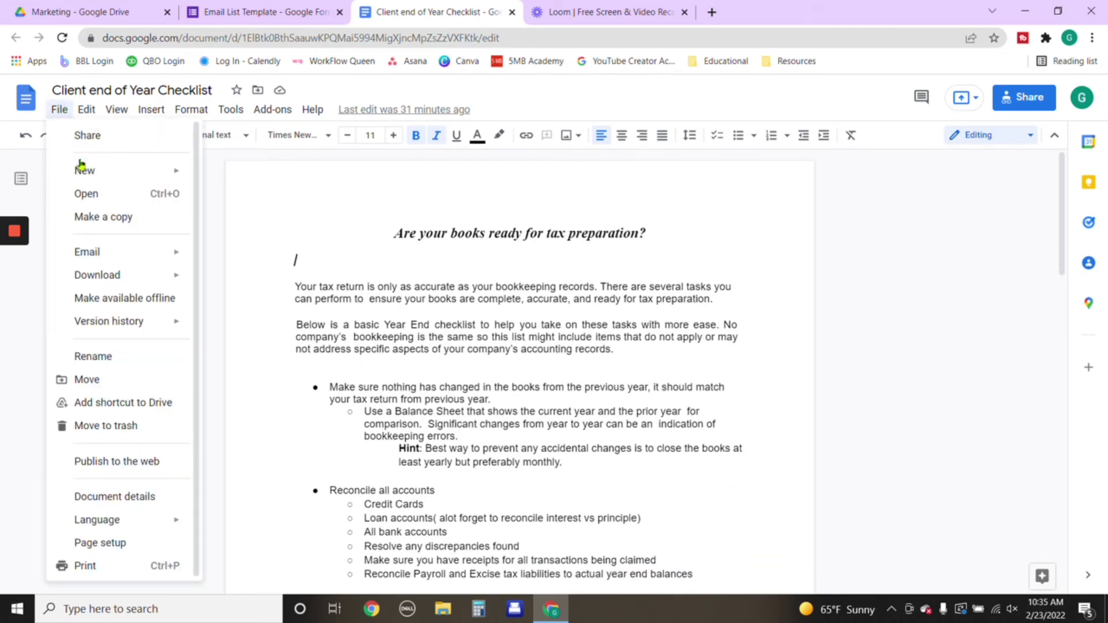
left_click(86, 143)
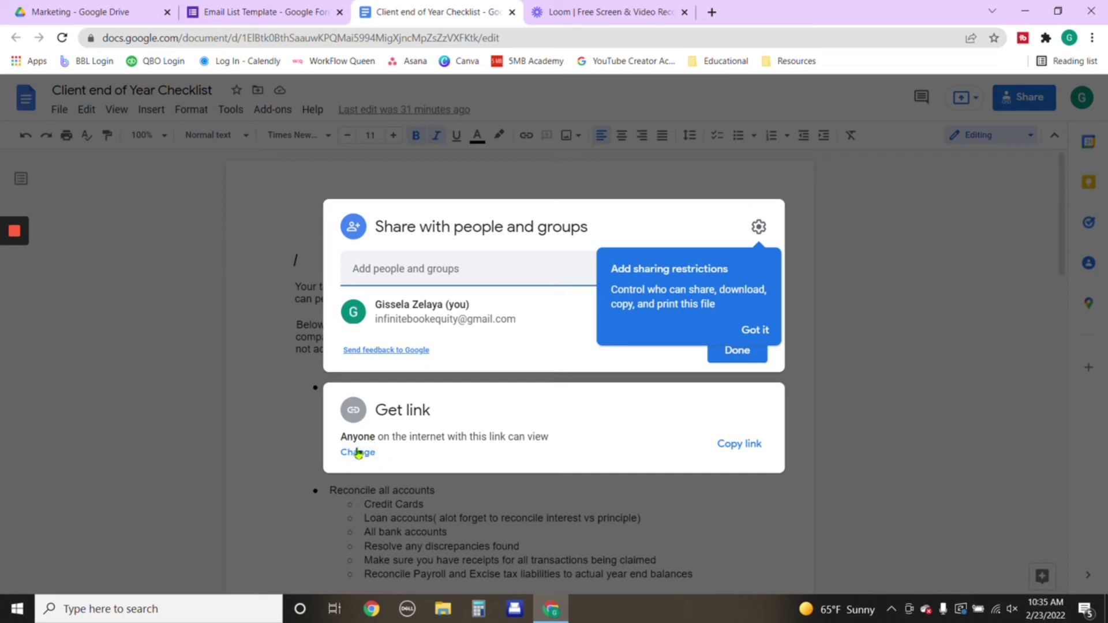
left_click(353, 453)
left_click(734, 400)
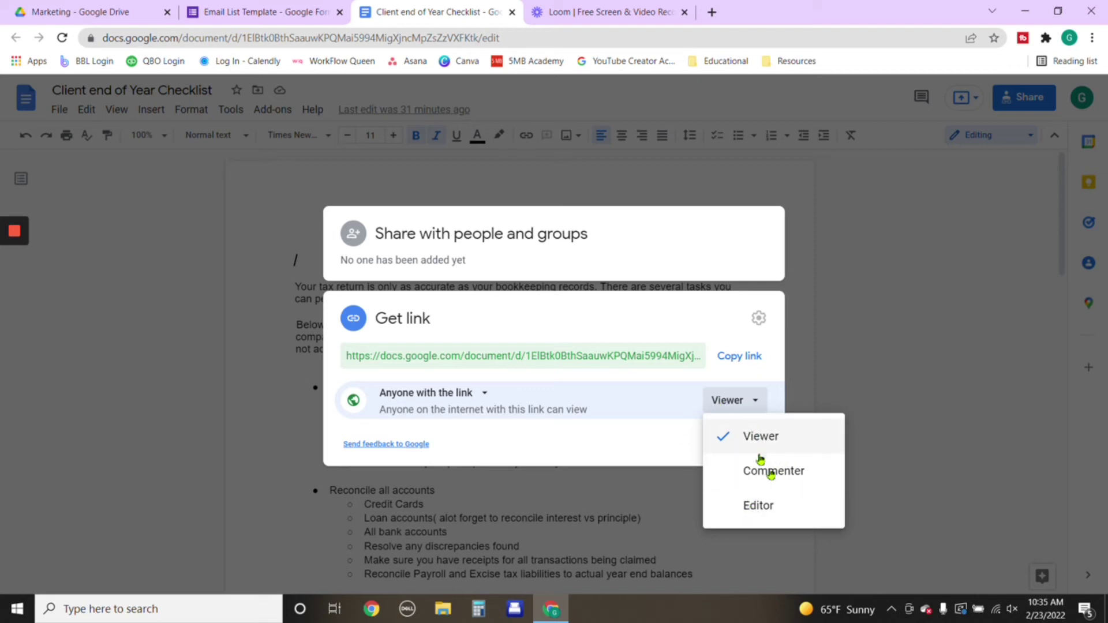
left_click(756, 439)
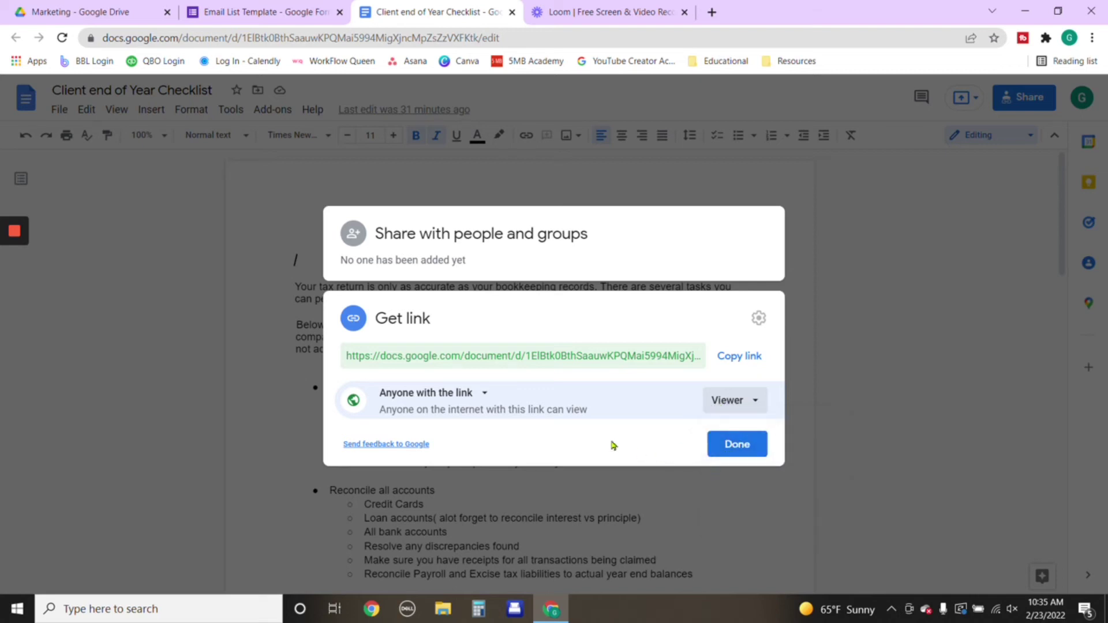
left_click(730, 364)
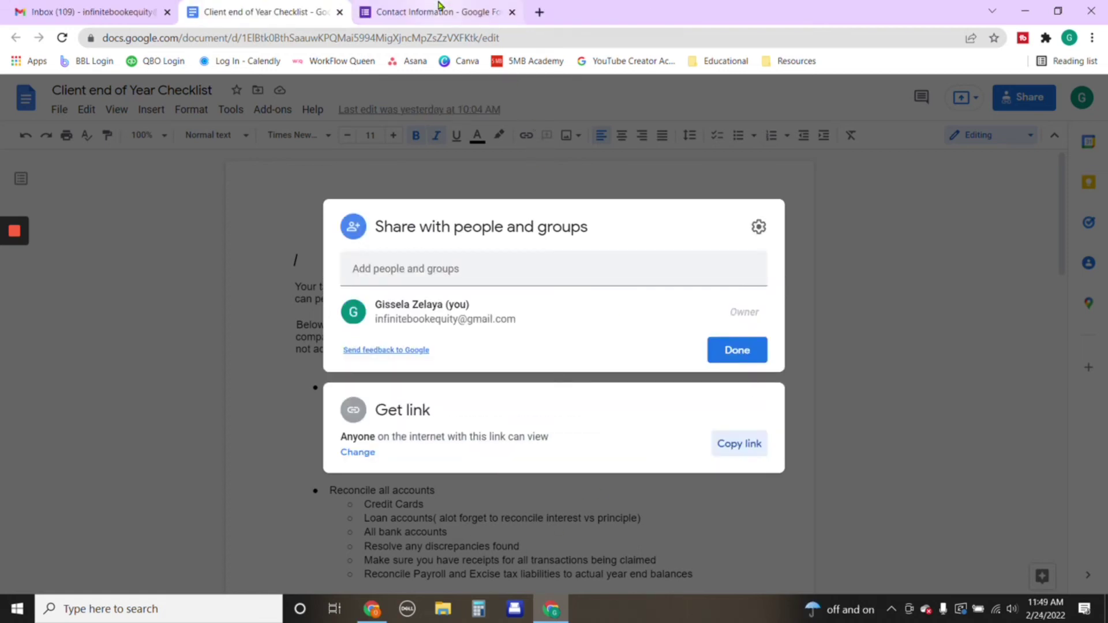
left_click(442, 7)
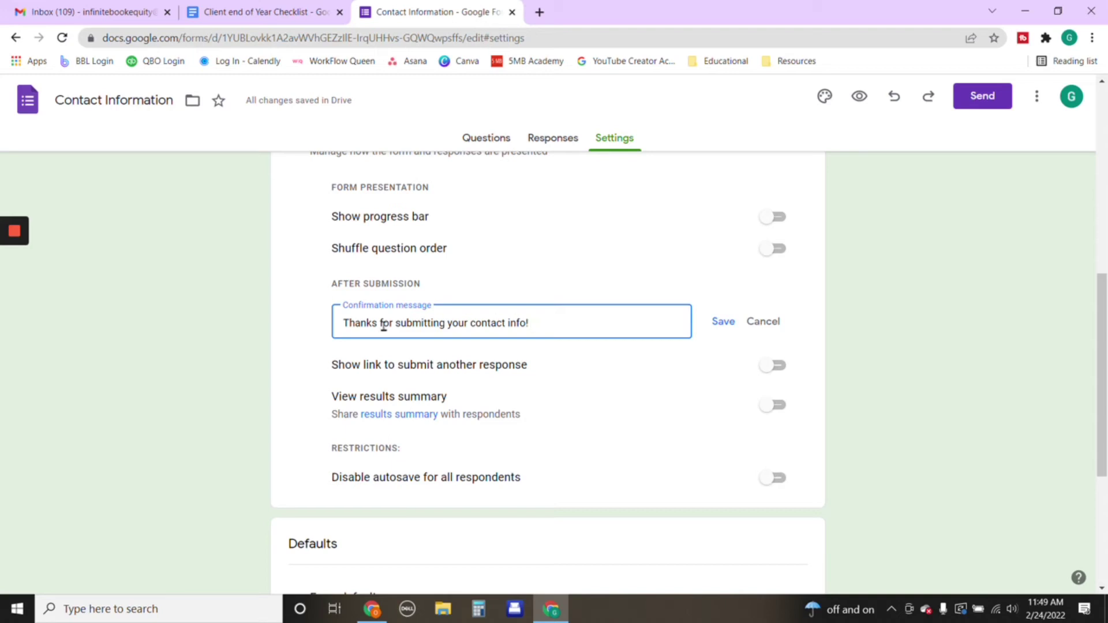
Paste the checklist link into the confirmation message and save it.
right_click(537, 323)
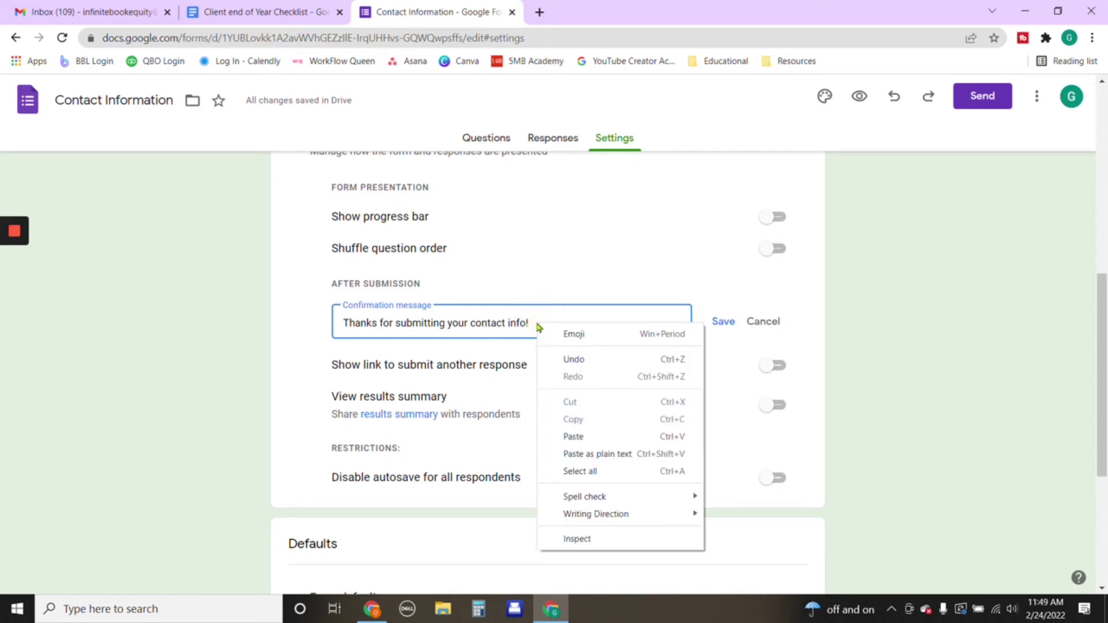
left_click(573, 437)
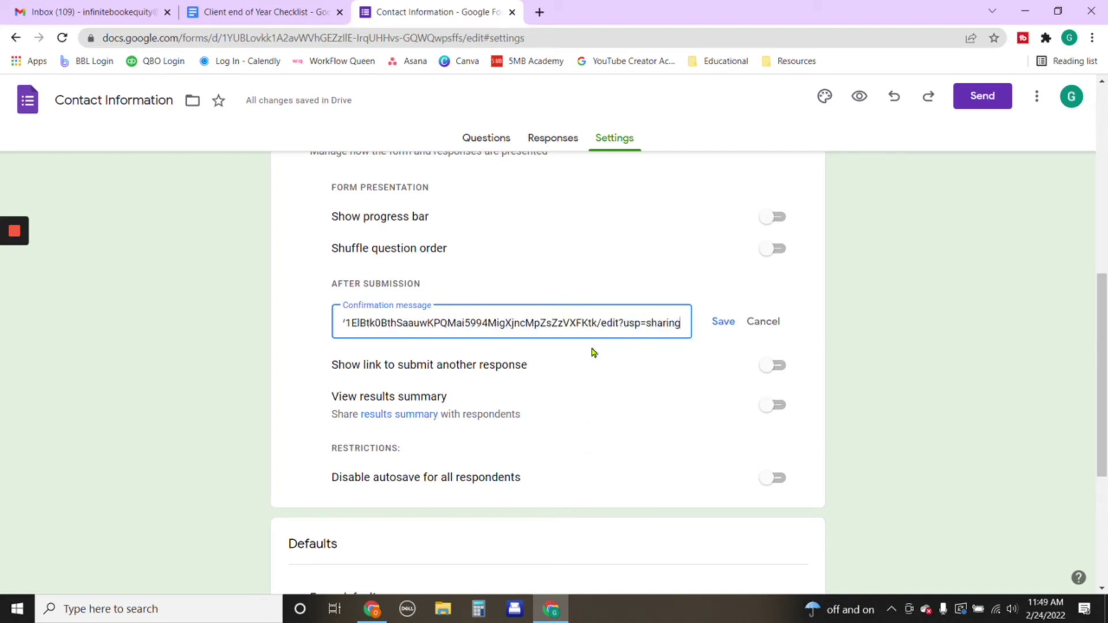
left_click(721, 323)
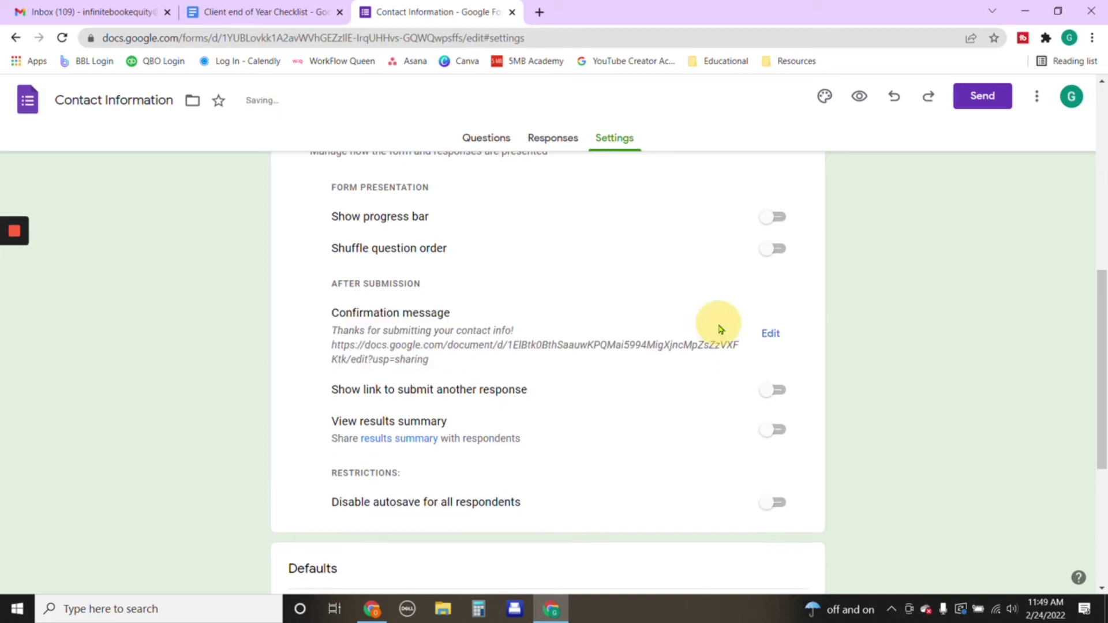
left_click(488, 142)
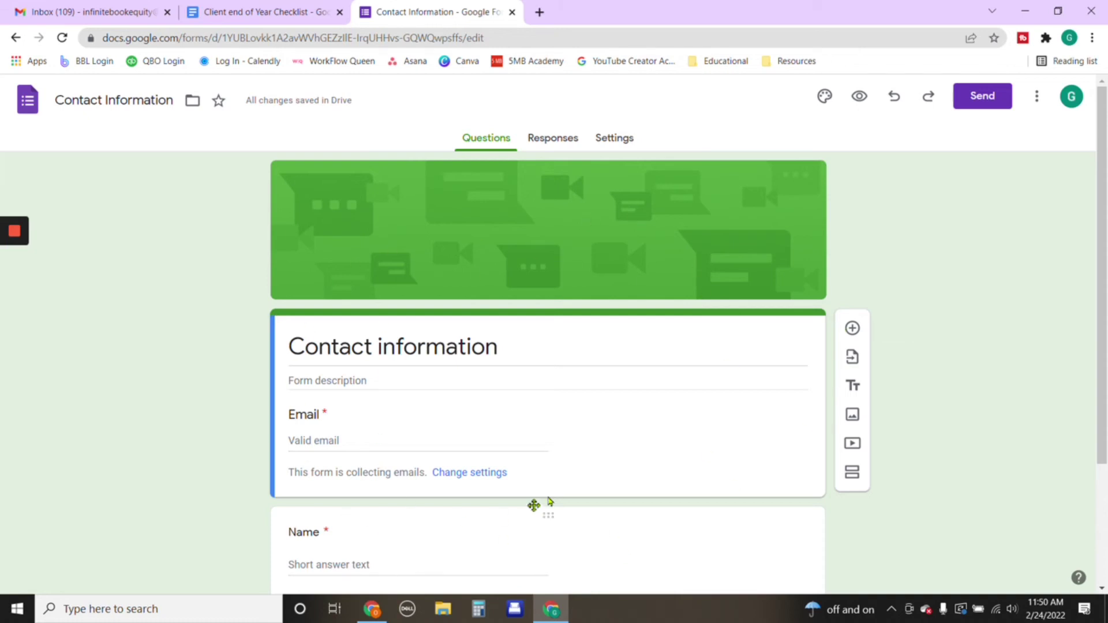
Insert the colourful yarn image from Themes as the form's header.
left_click(825, 96)
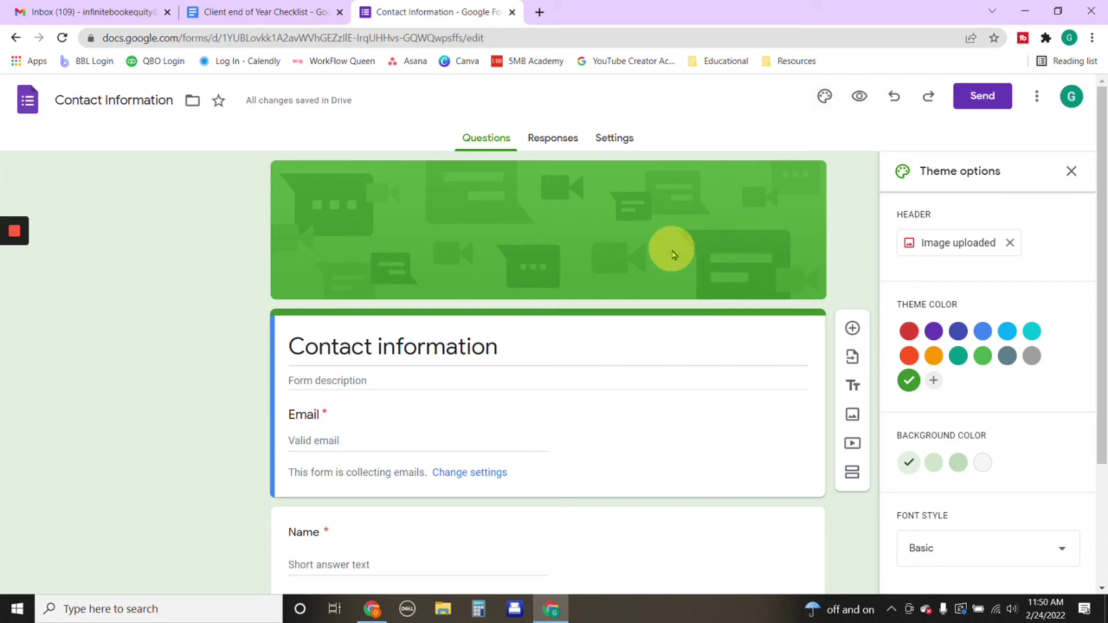
left_click(944, 245)
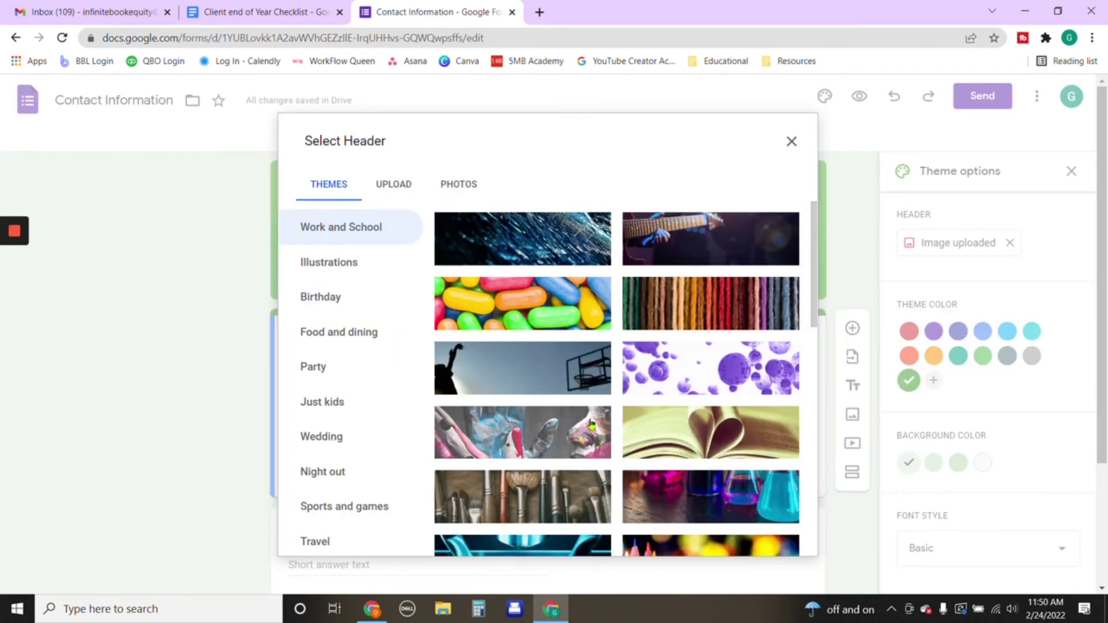
scroll(548, 341, "down", 2)
scroll(539, 346, "up", 2)
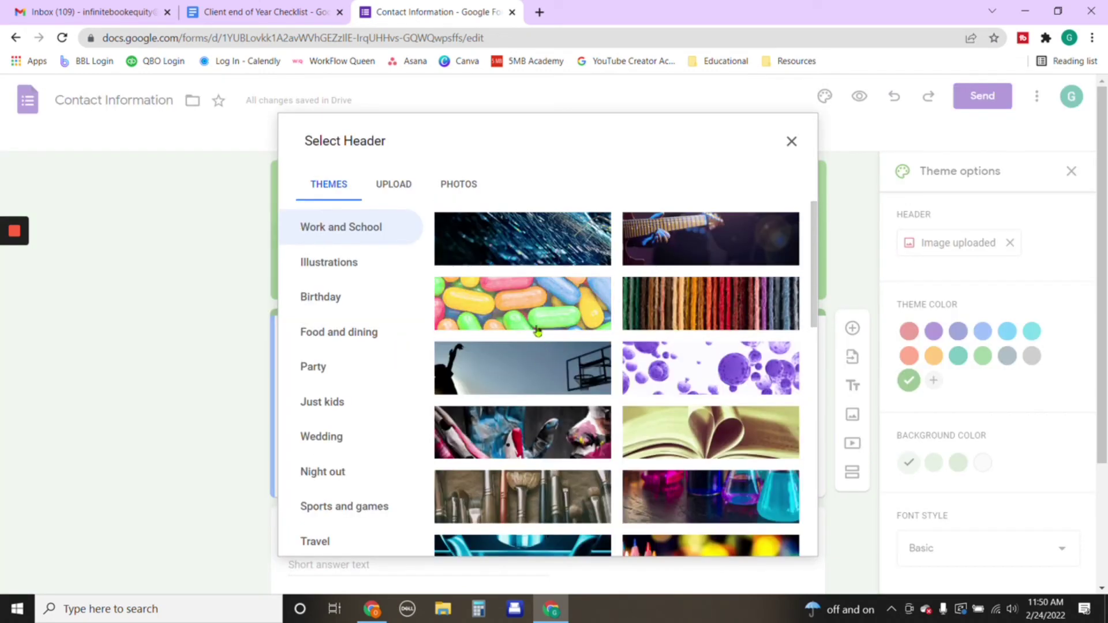
left_click(722, 311)
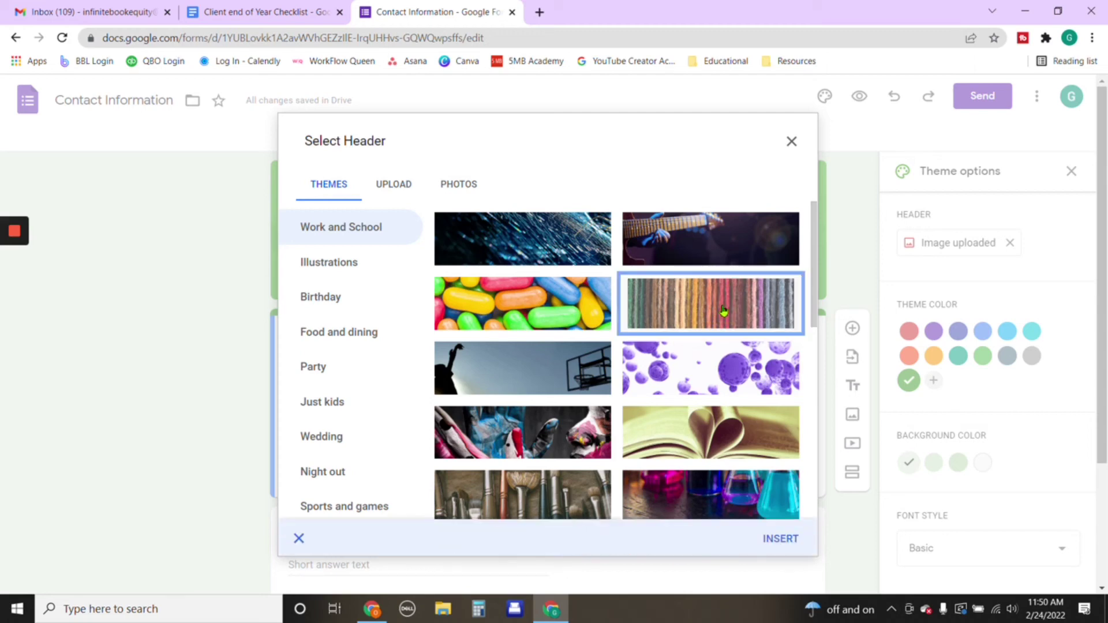
left_click(776, 538)
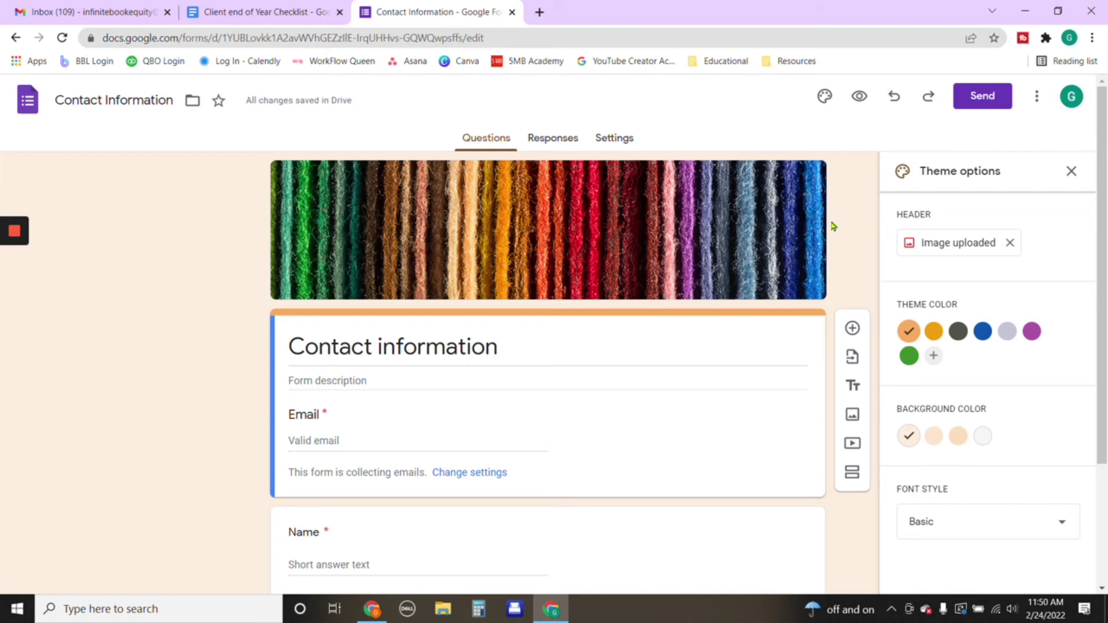
Set the theme colour to purple, keeping the Basic font style.
left_click(1031, 331)
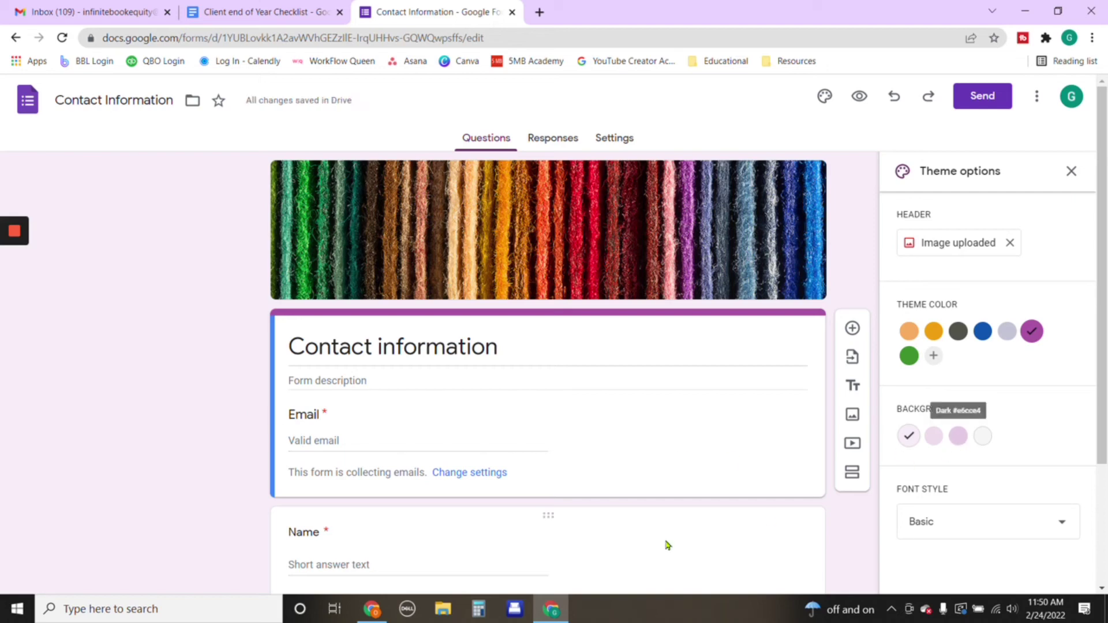
scroll(692, 519, "down", 2)
left_click(1056, 525)
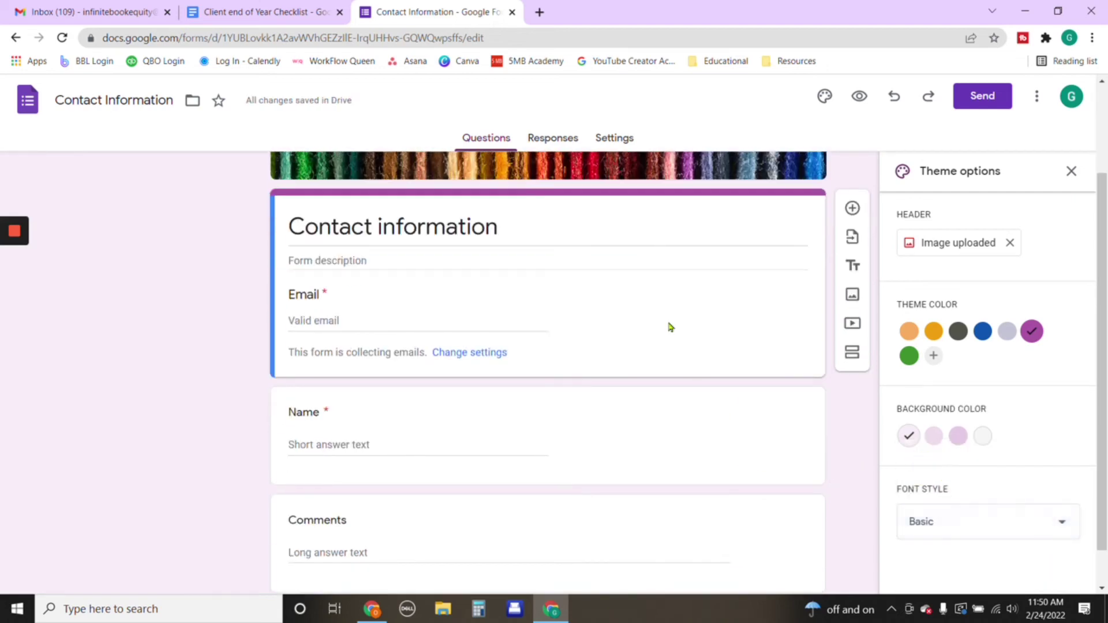
left_click(1067, 182)
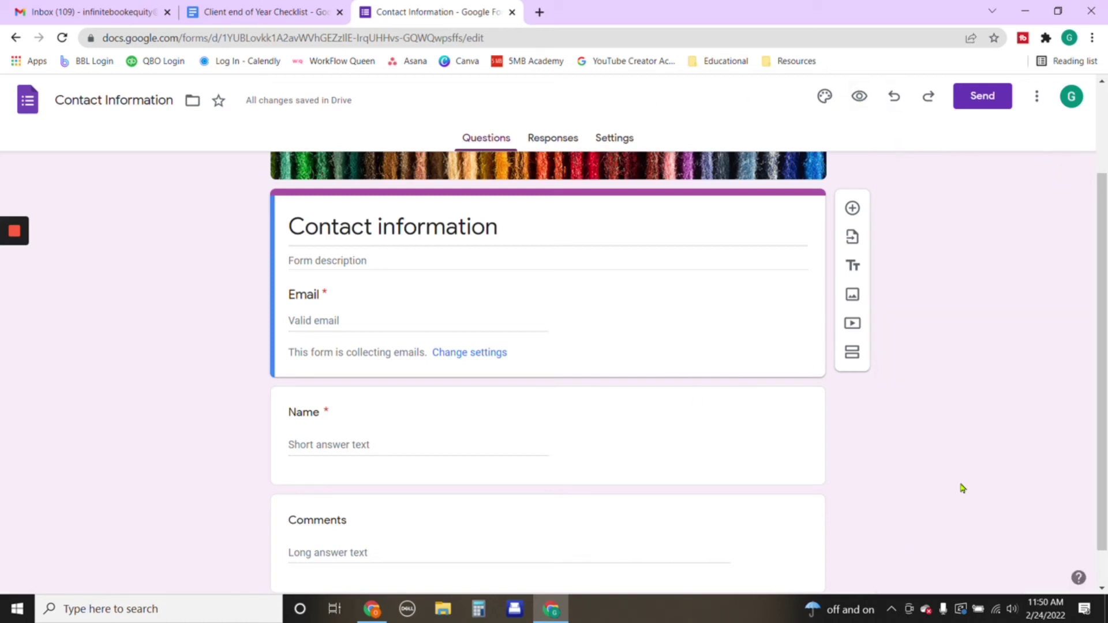
scroll(601, 369, "up", 2)
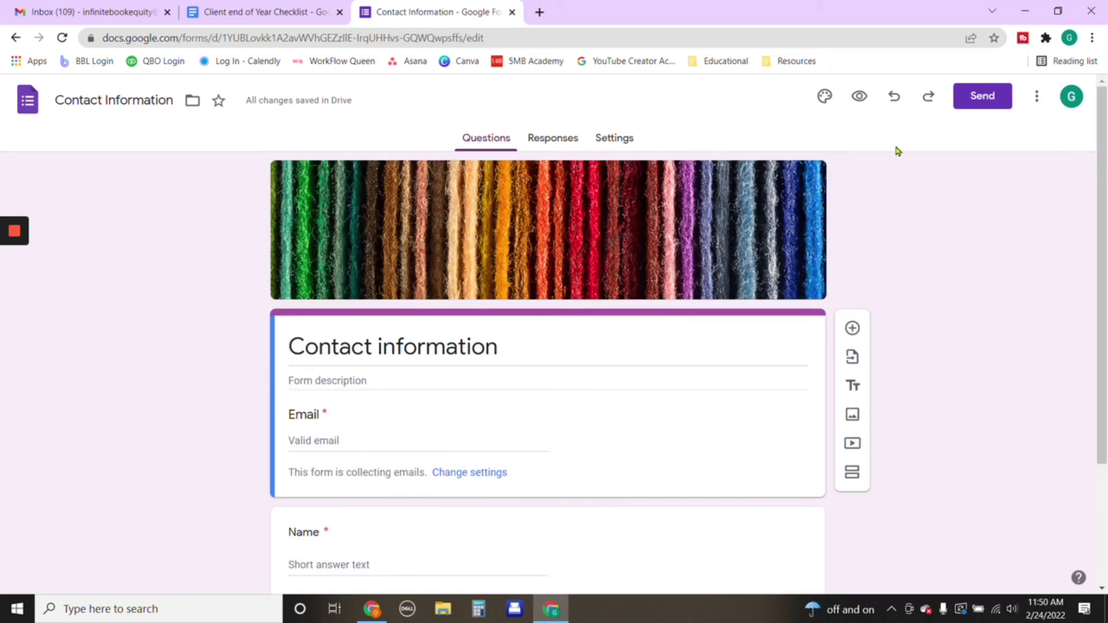
In preview, submit a test response with the saved e-mail and the respondent's name.
left_click(859, 99)
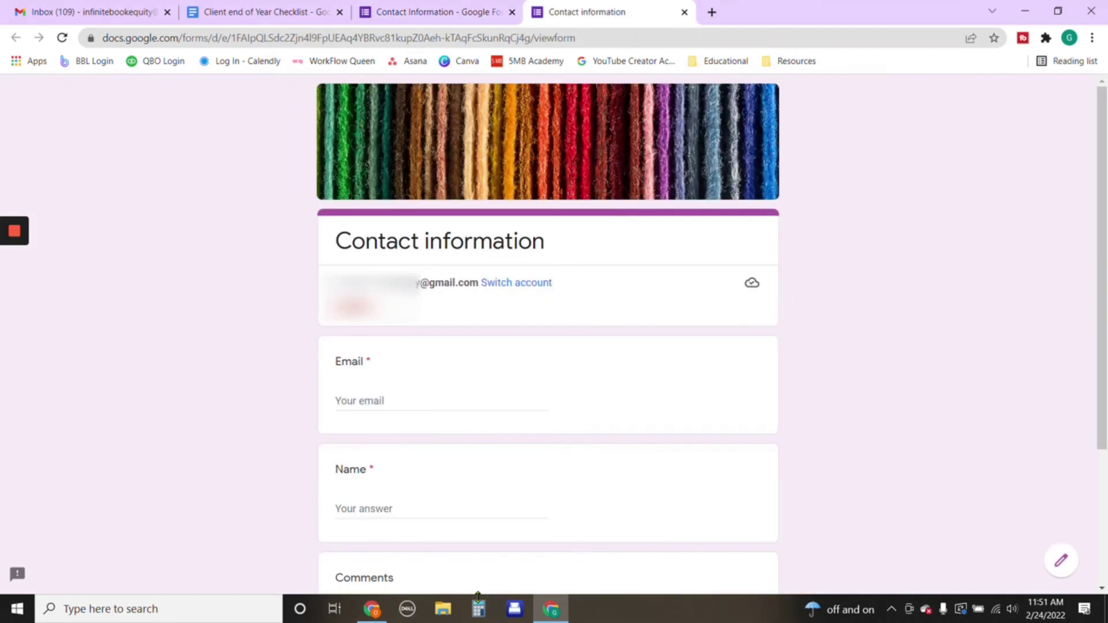
scroll(529, 306, "down", 2)
left_click(393, 283)
left_click(393, 312)
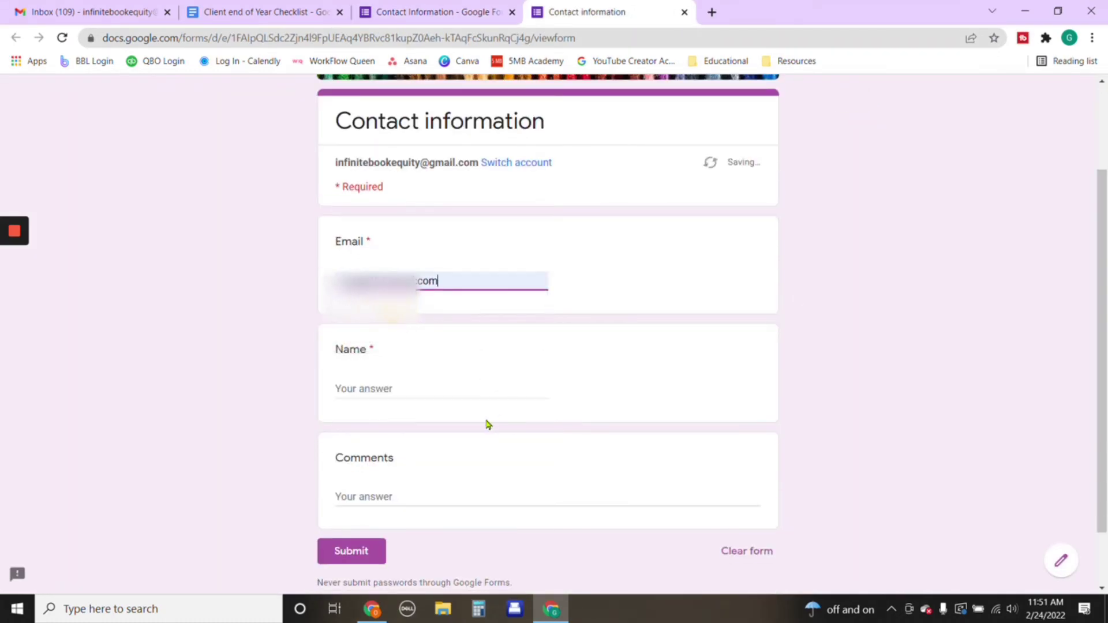
left_click(384, 389)
type("Gissela")
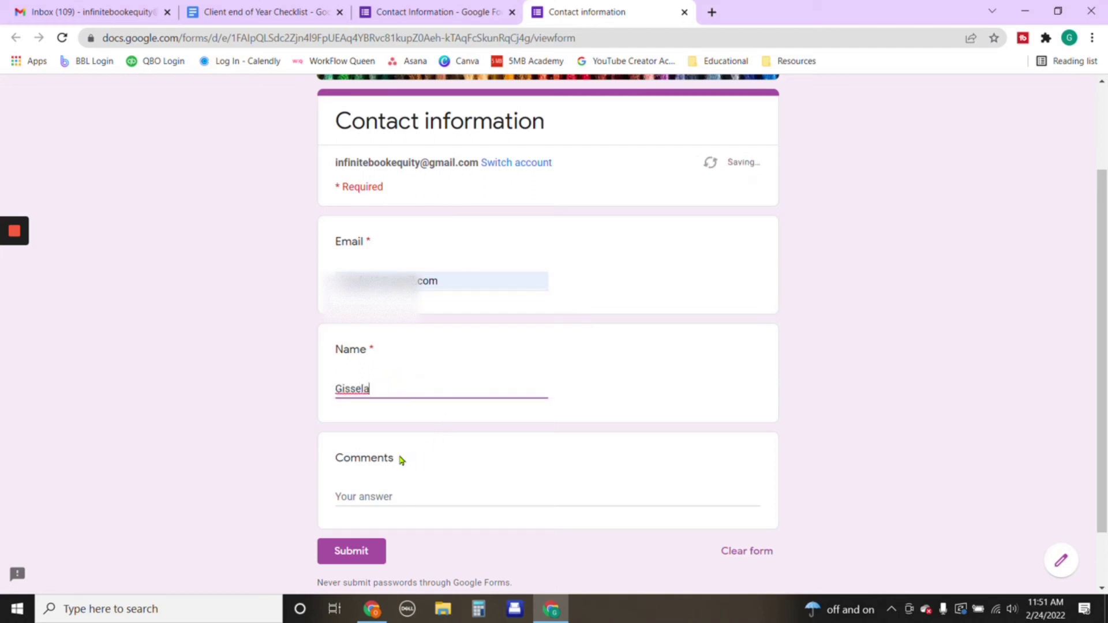
left_click(354, 551)
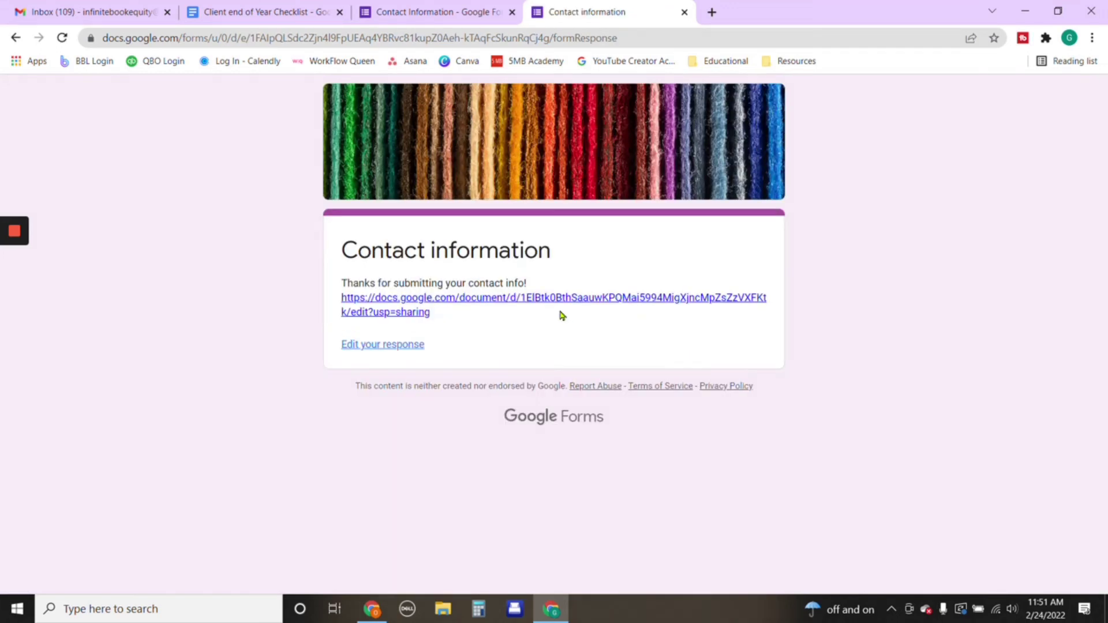
Verify the confirmation link opens the checklist doc, then start linking Responses to Sheets.
left_click(413, 312)
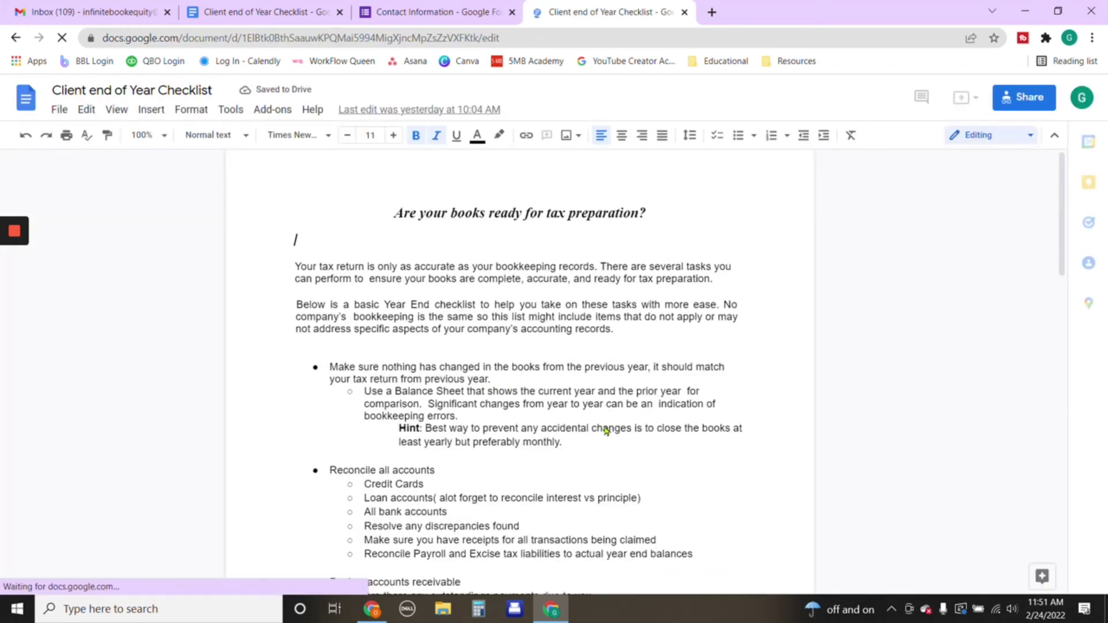
scroll(605, 427, "down", 4)
key("ctrl+shift+Tab")
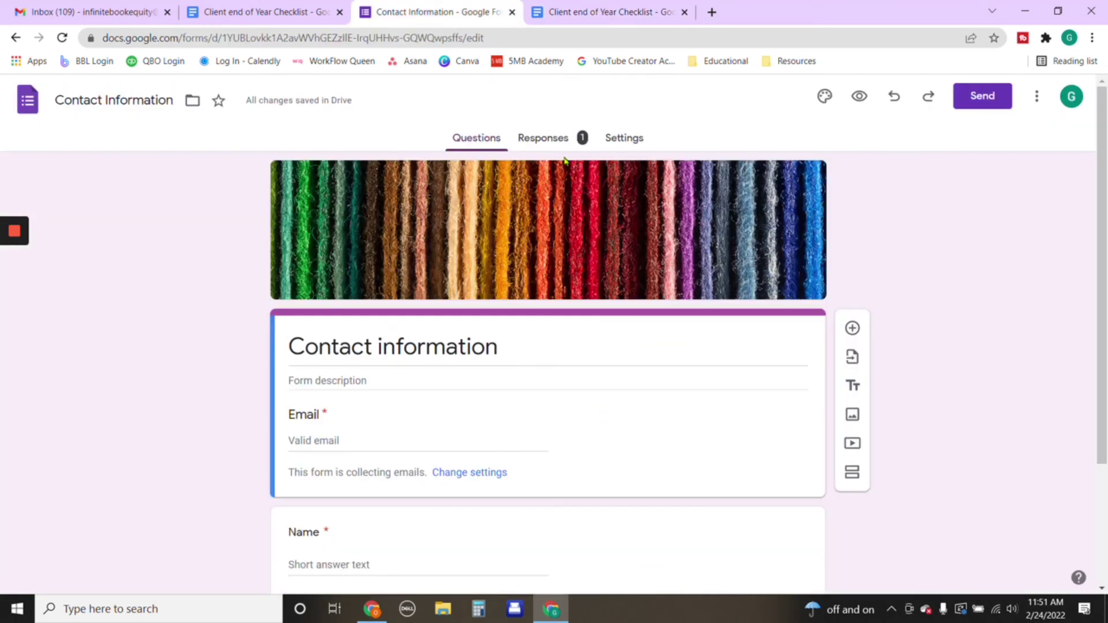
left_click(554, 137)
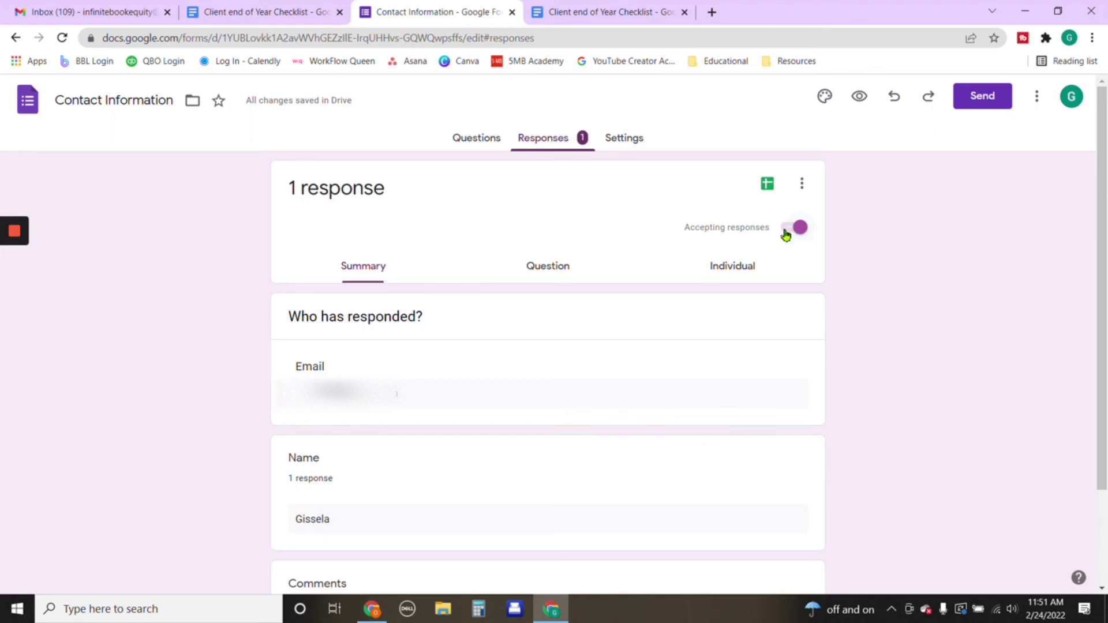
left_click(768, 184)
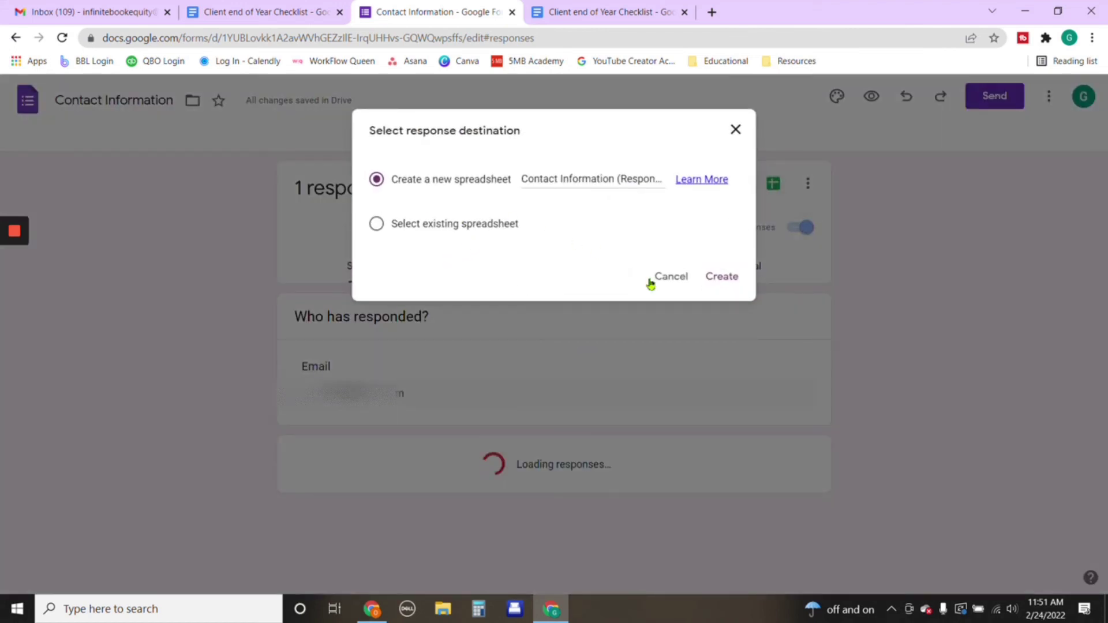
Create the new 'Contact Information (Responses)' spreadsheet, then go back to the form tab.
left_click(734, 288)
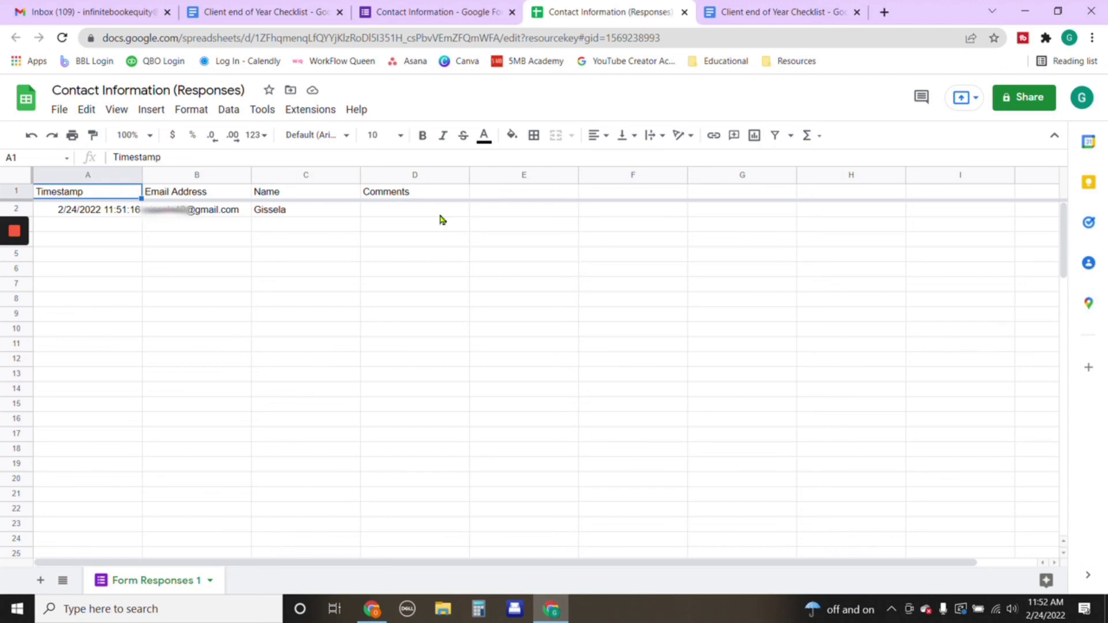
left_click(433, 14)
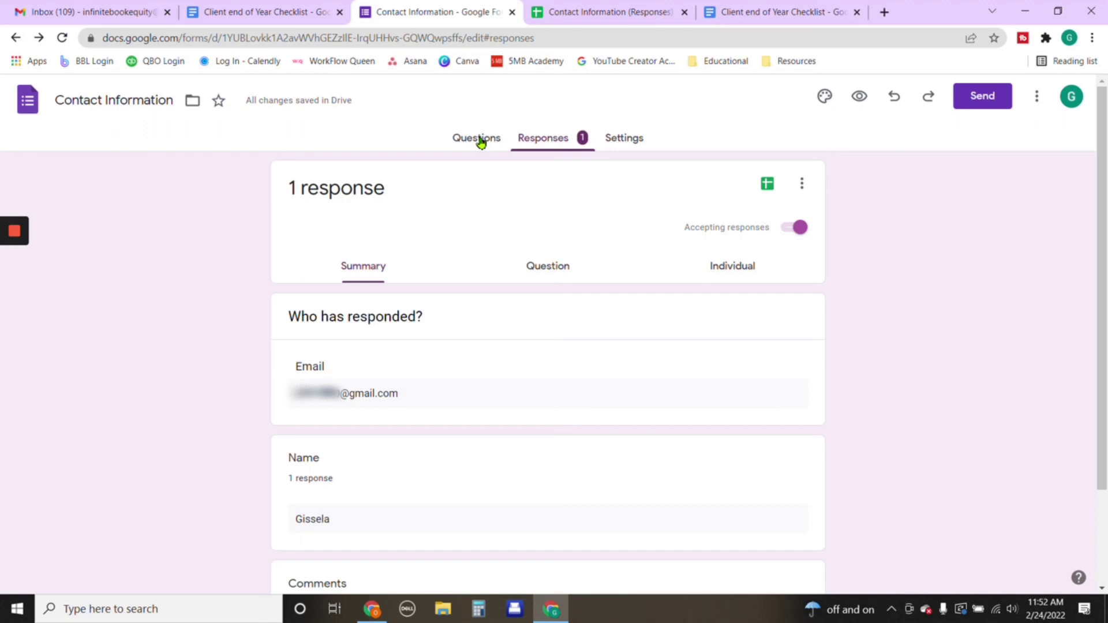
Switch to Questions and scroll through the Email, Name and Comments questions.
left_click(479, 139)
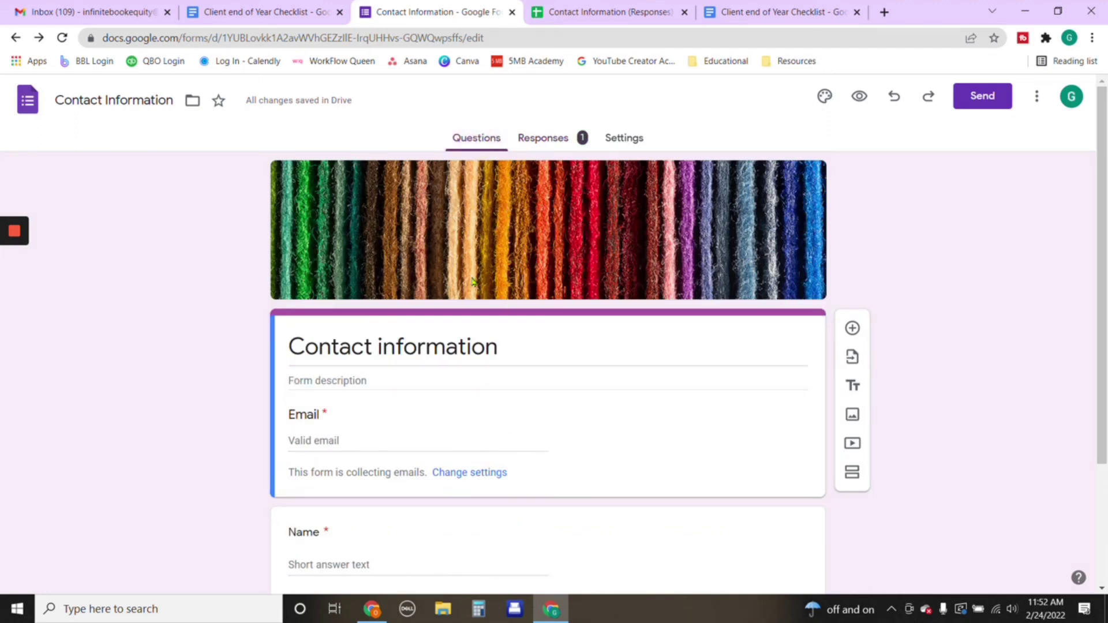
scroll(579, 482, "down", 2)
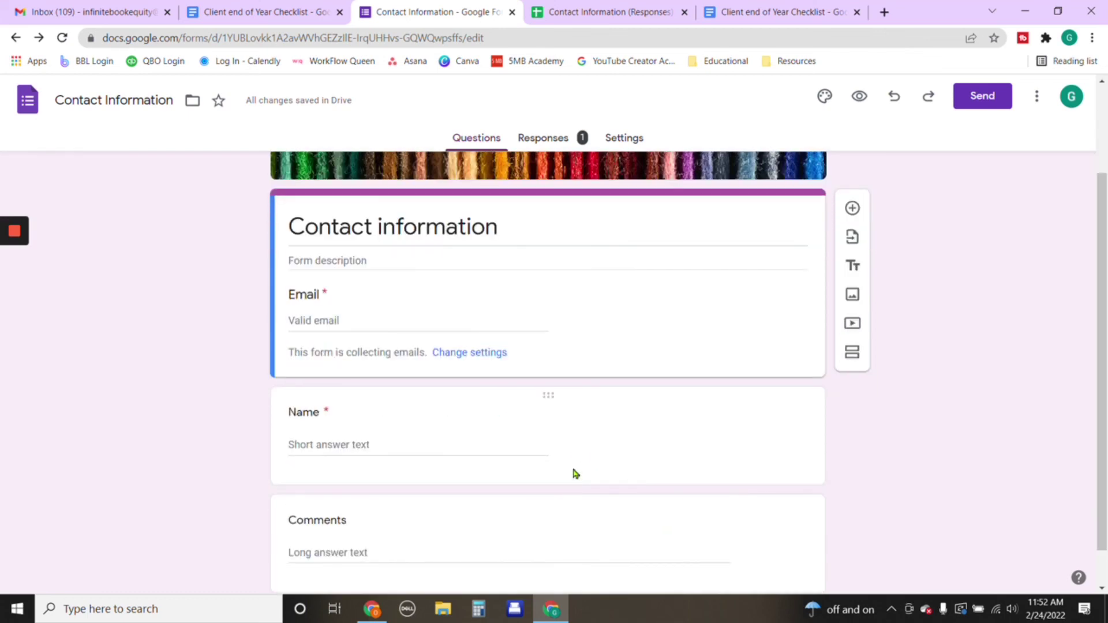
scroll(574, 473, "up", 2)
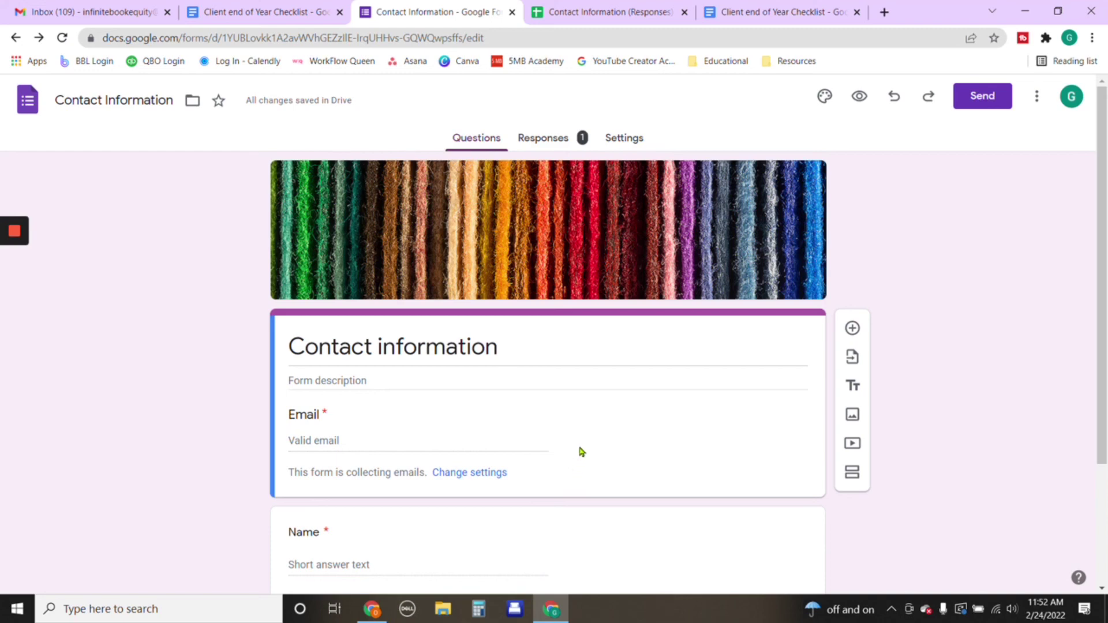